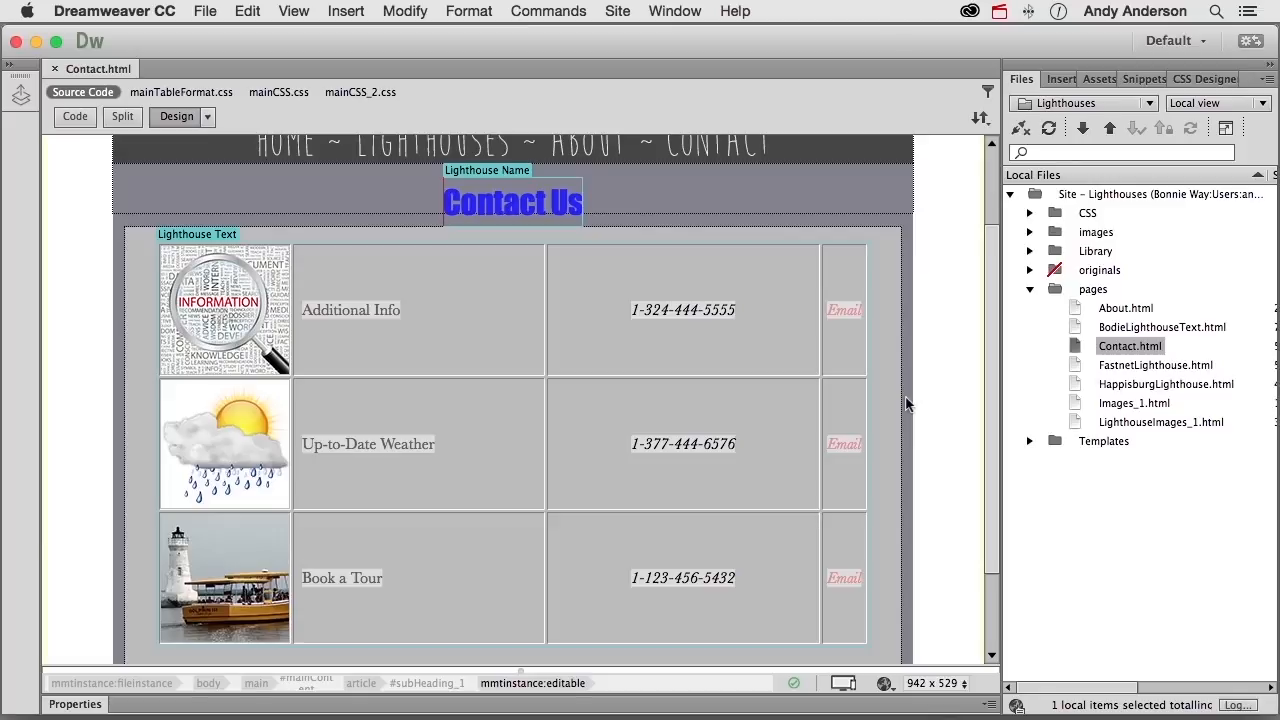
- Turn the Email text in the Additional Info row into an email link pointing to lighthouse.com
double_click(835, 311)
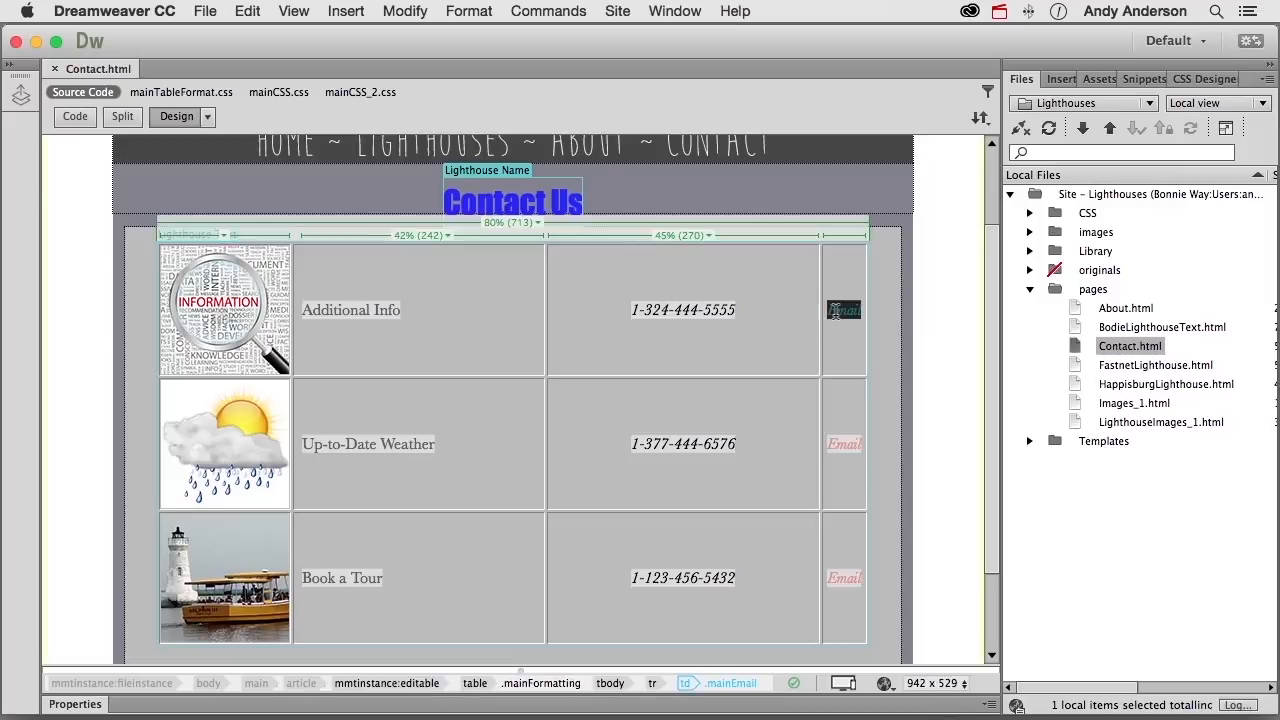
click(1060, 79)
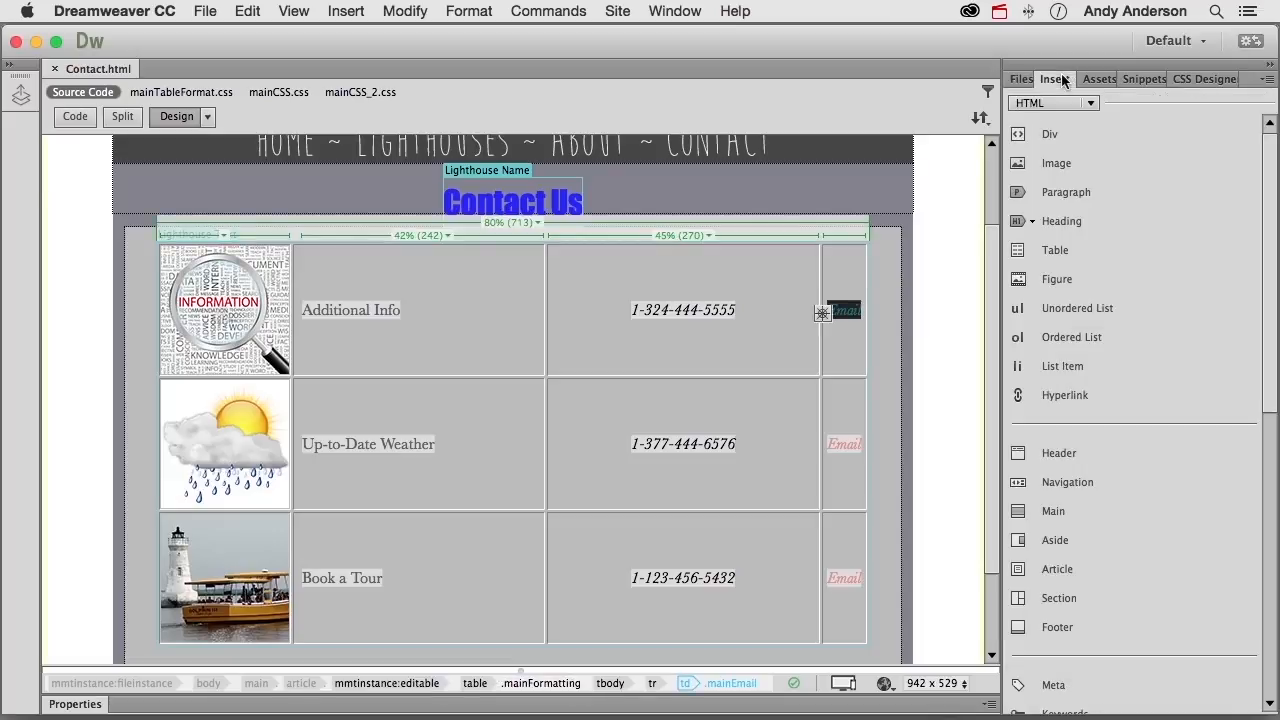
scroll(1122, 355, down, 5)
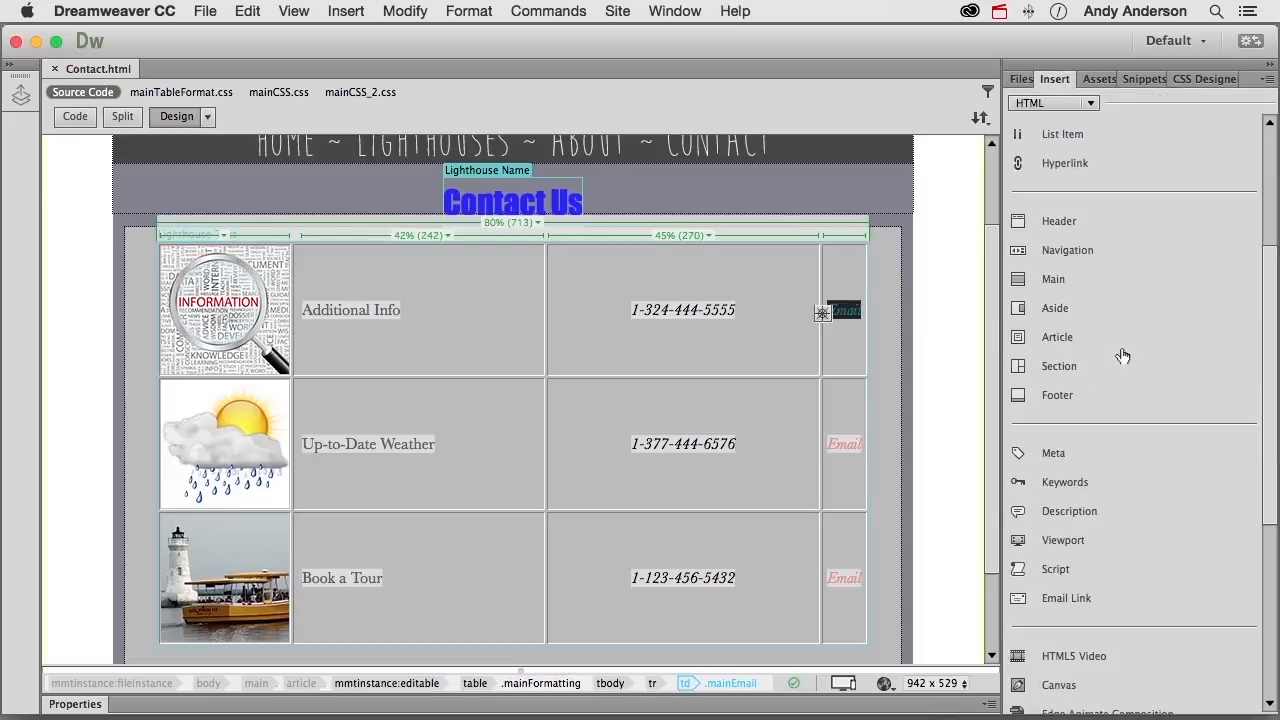
click(1052, 600)
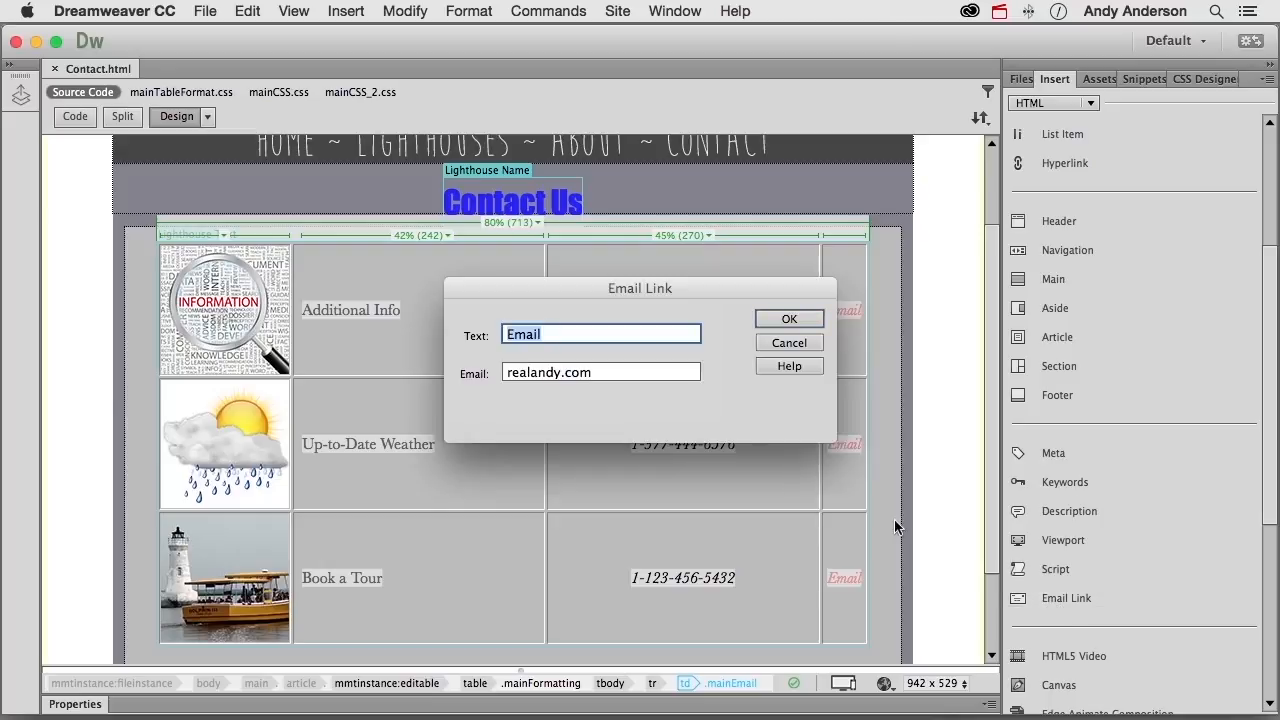
click(611, 370)
double_click(611, 370)
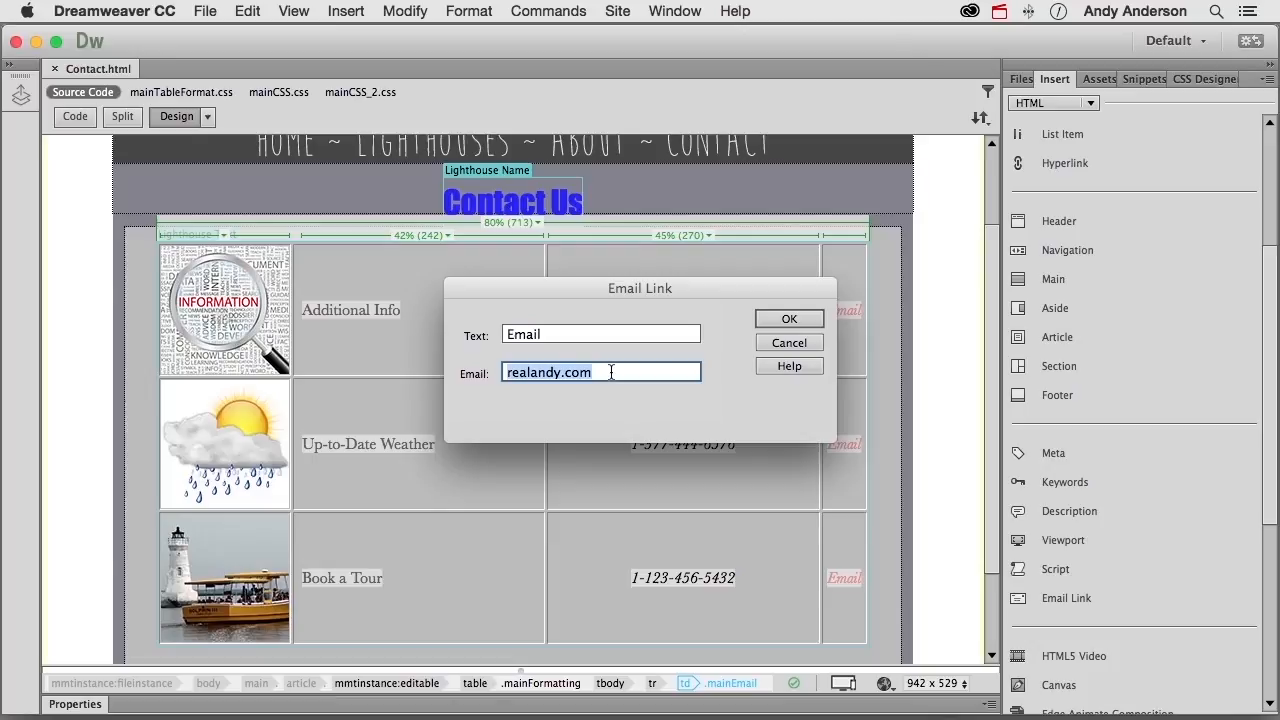
text(lighth)
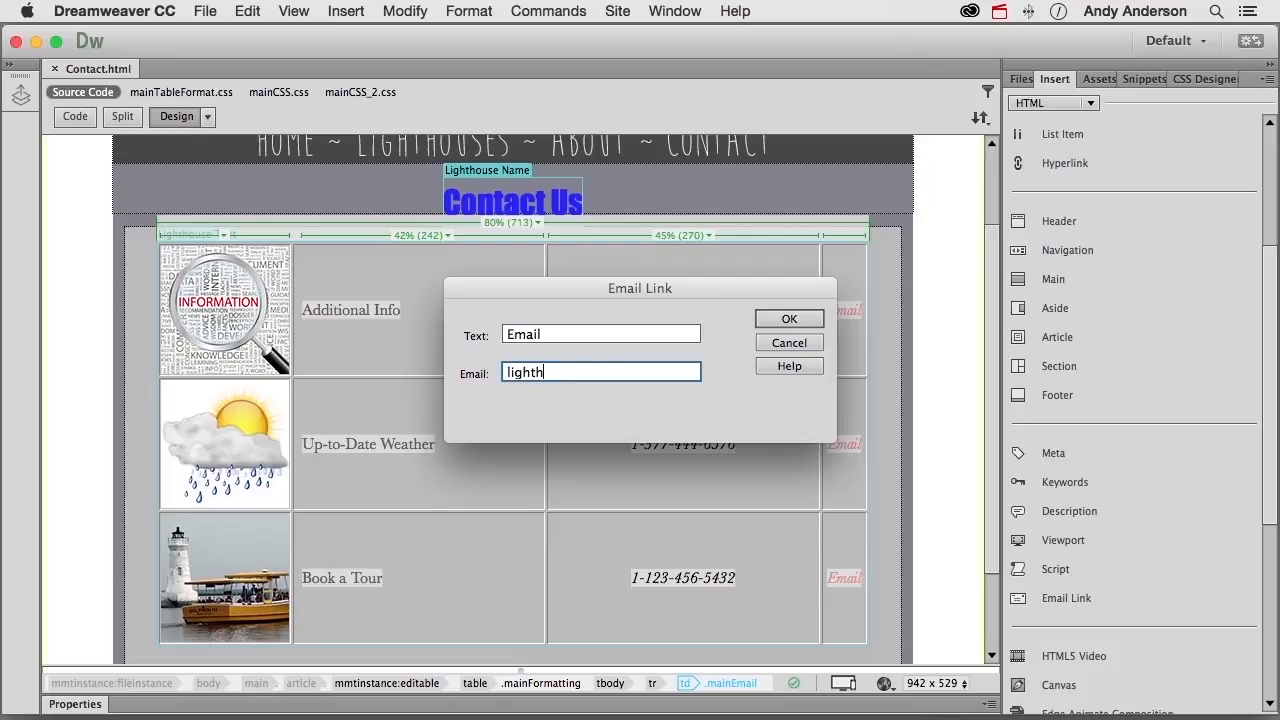
text(ouse.com)
click(767, 317)
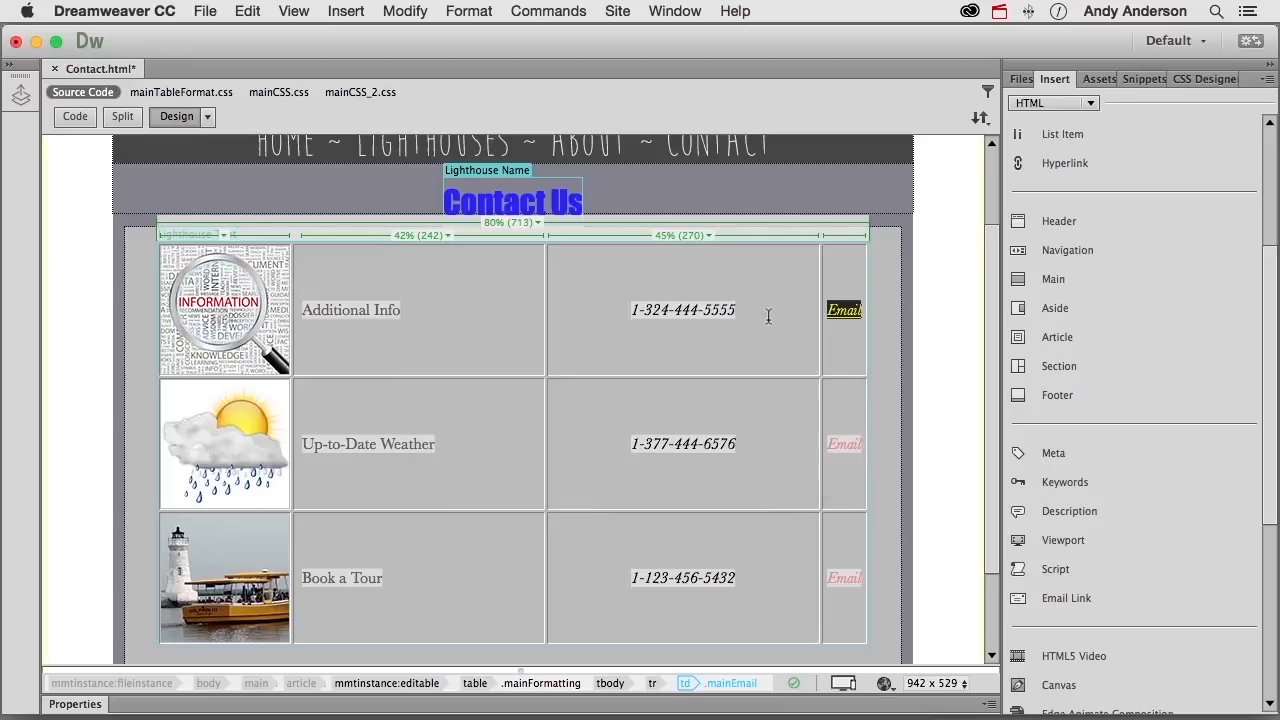
click(859, 338)
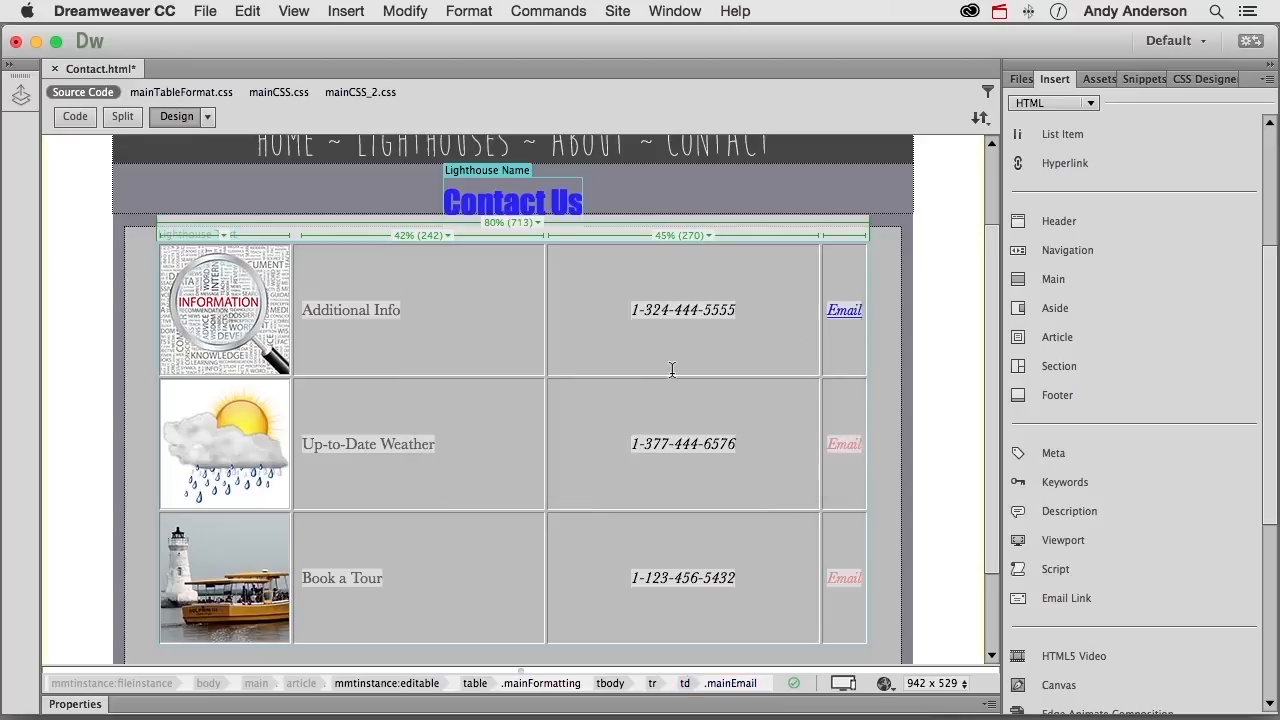
- Turn the Email texts in the Up-to-Date Weather and Book a Tour rows into email links pointing to lighthouse.com
double_click(843, 445)
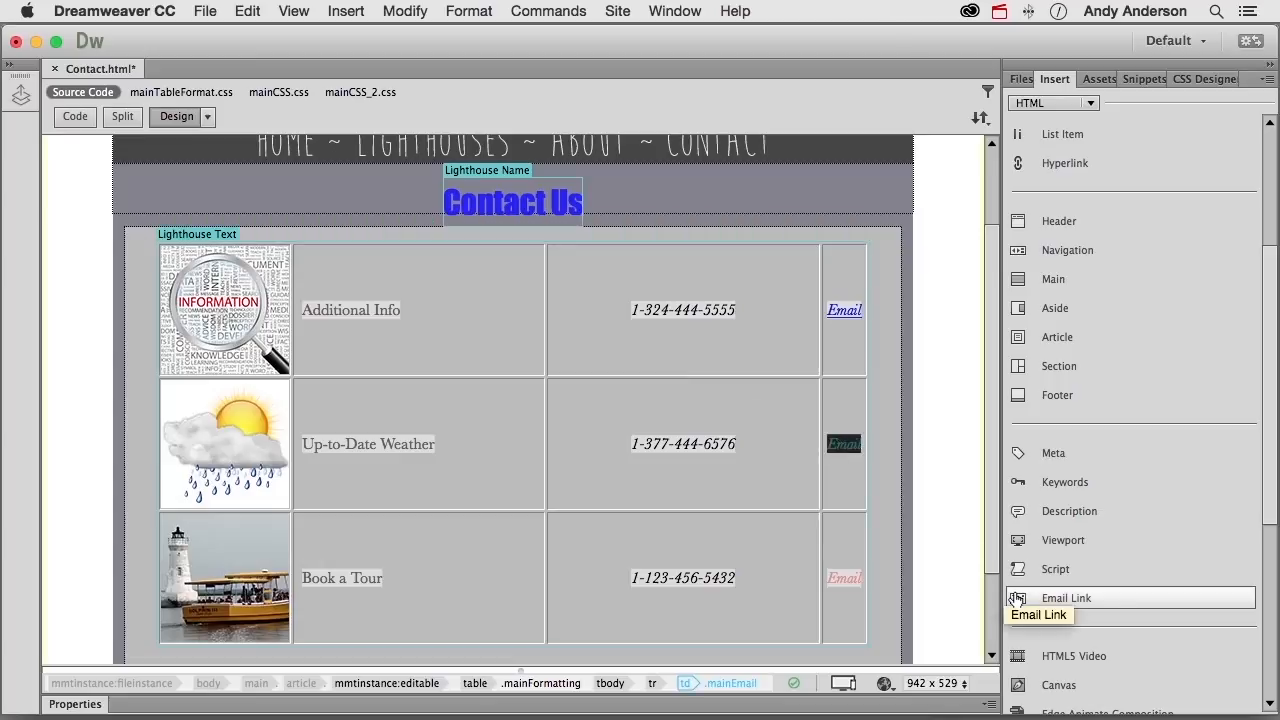
click(1016, 598)
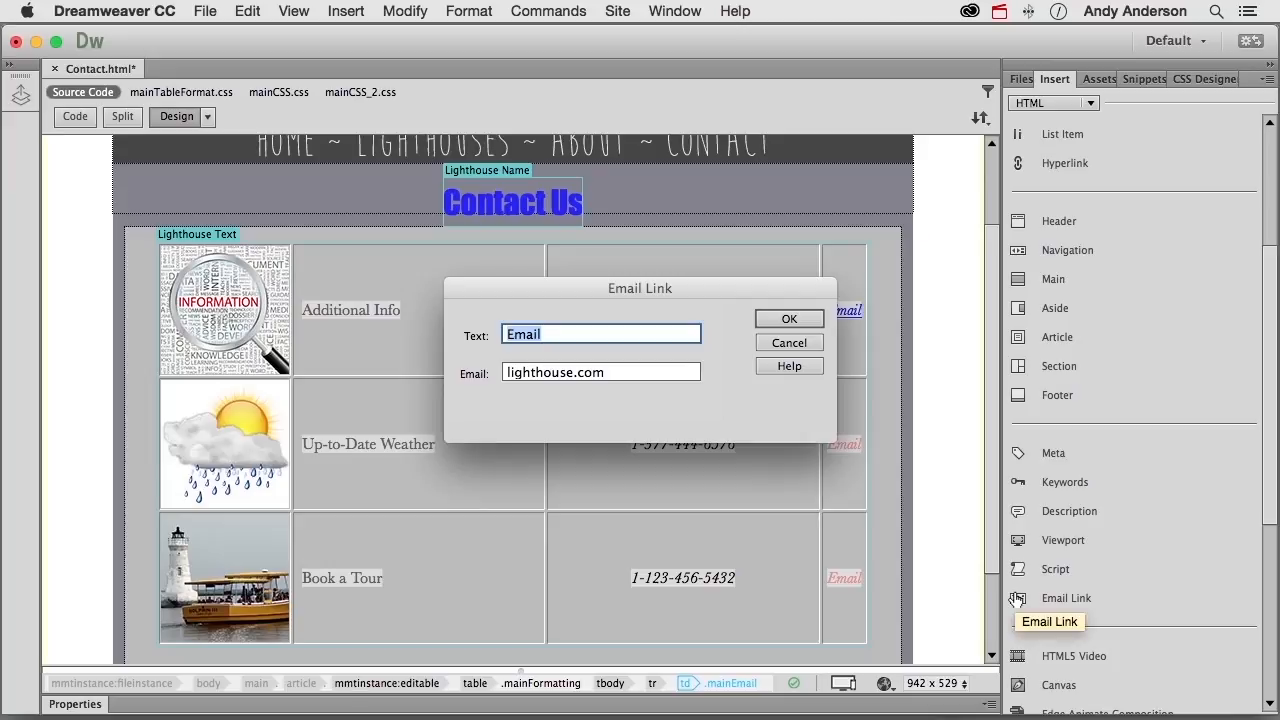
click(775, 318)
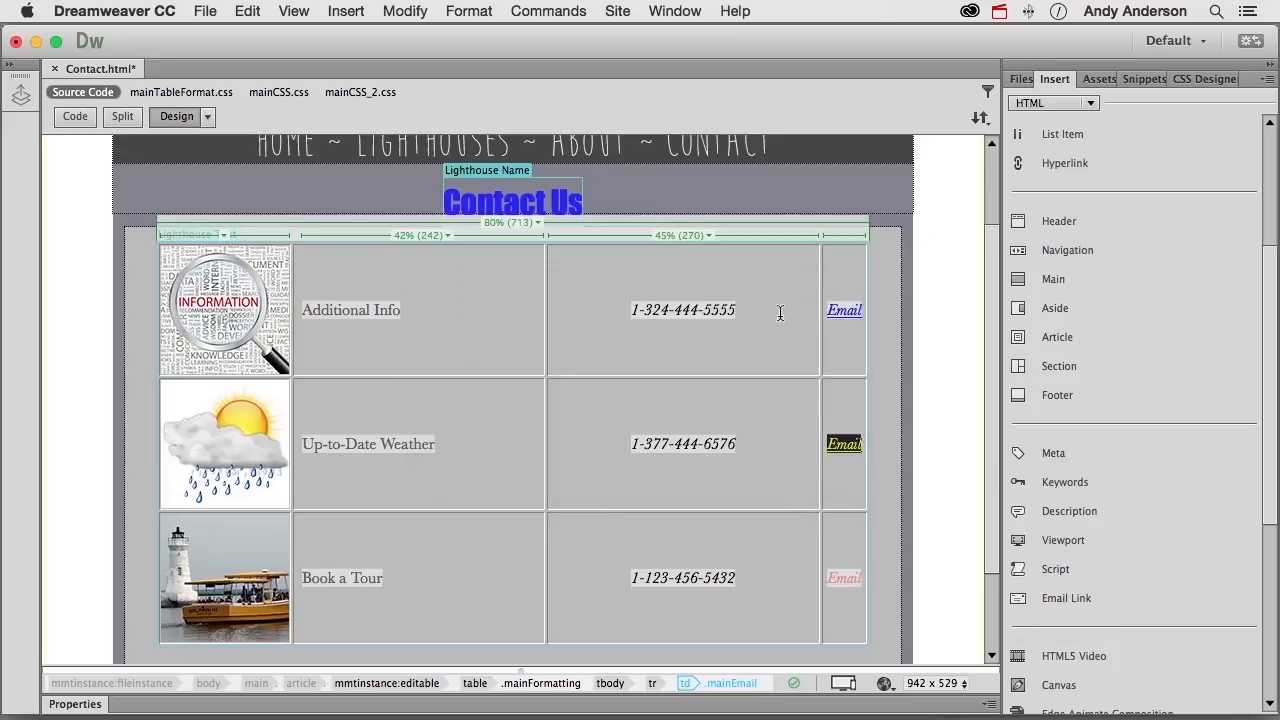
double_click(845, 578)
click(1020, 598)
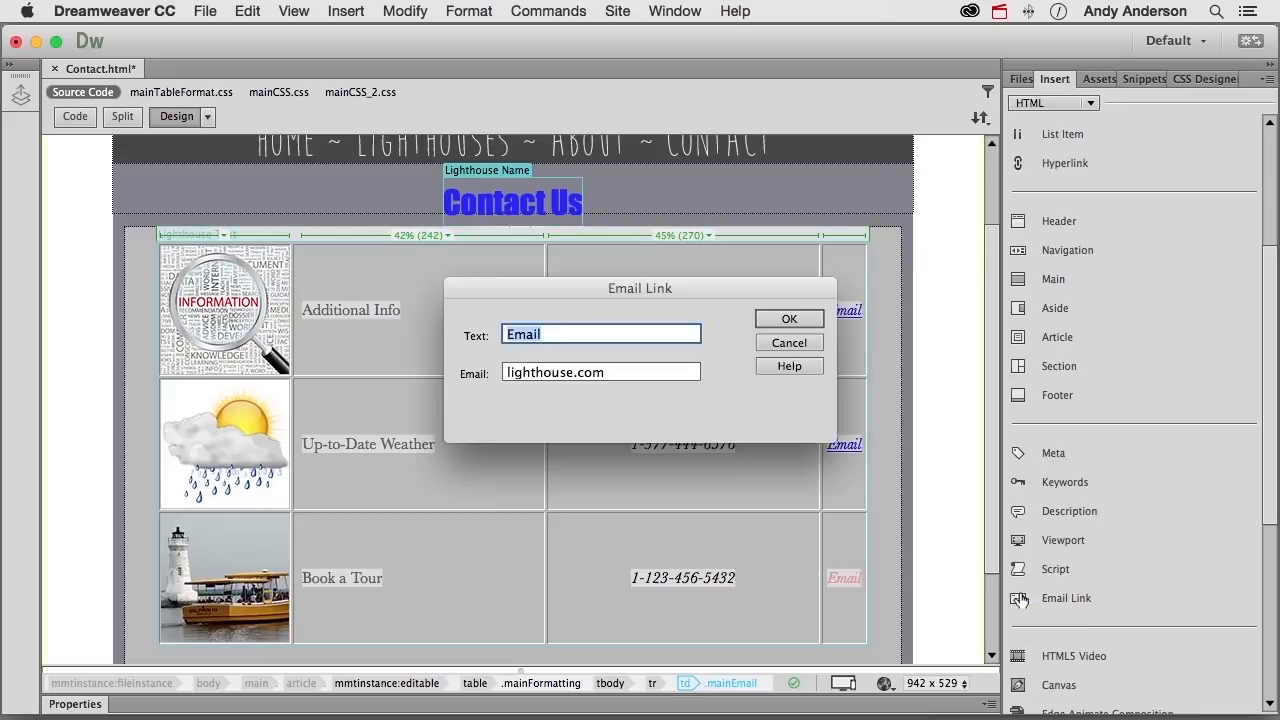
click(797, 318)
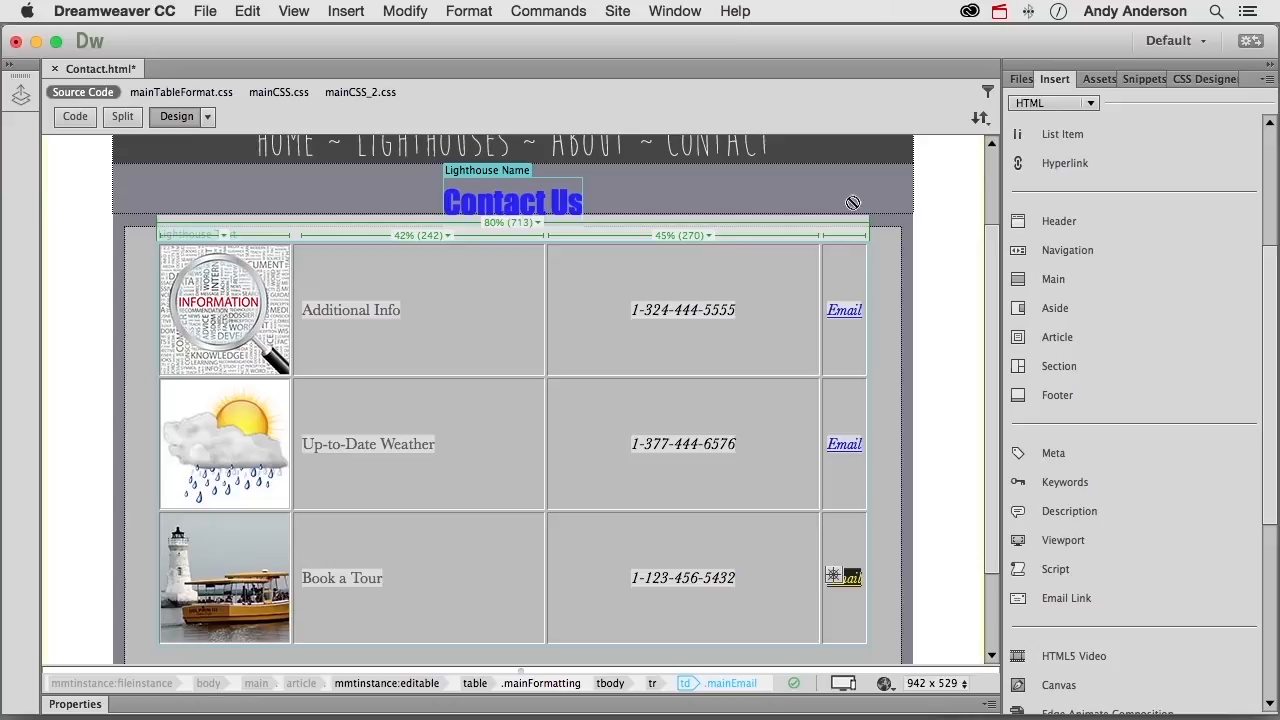
- Add an a:link selector to the mainTableFormat.css style sheet
click(1198, 79)
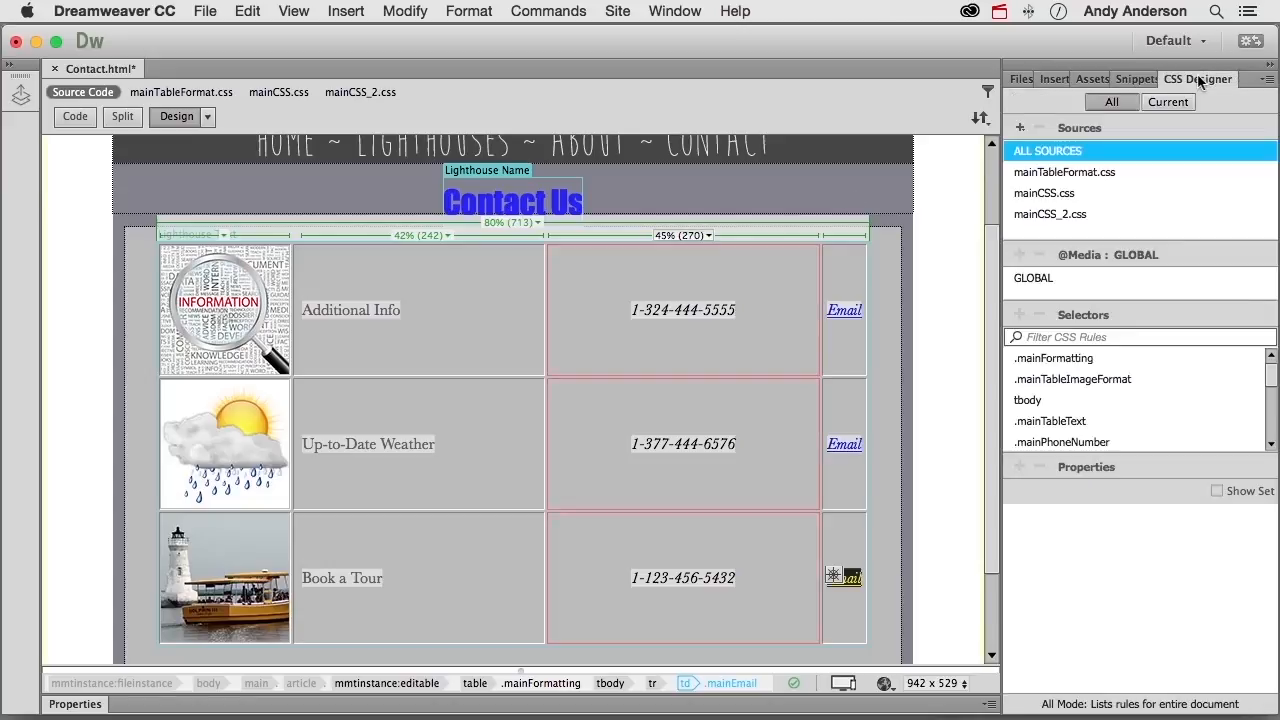
click(1086, 174)
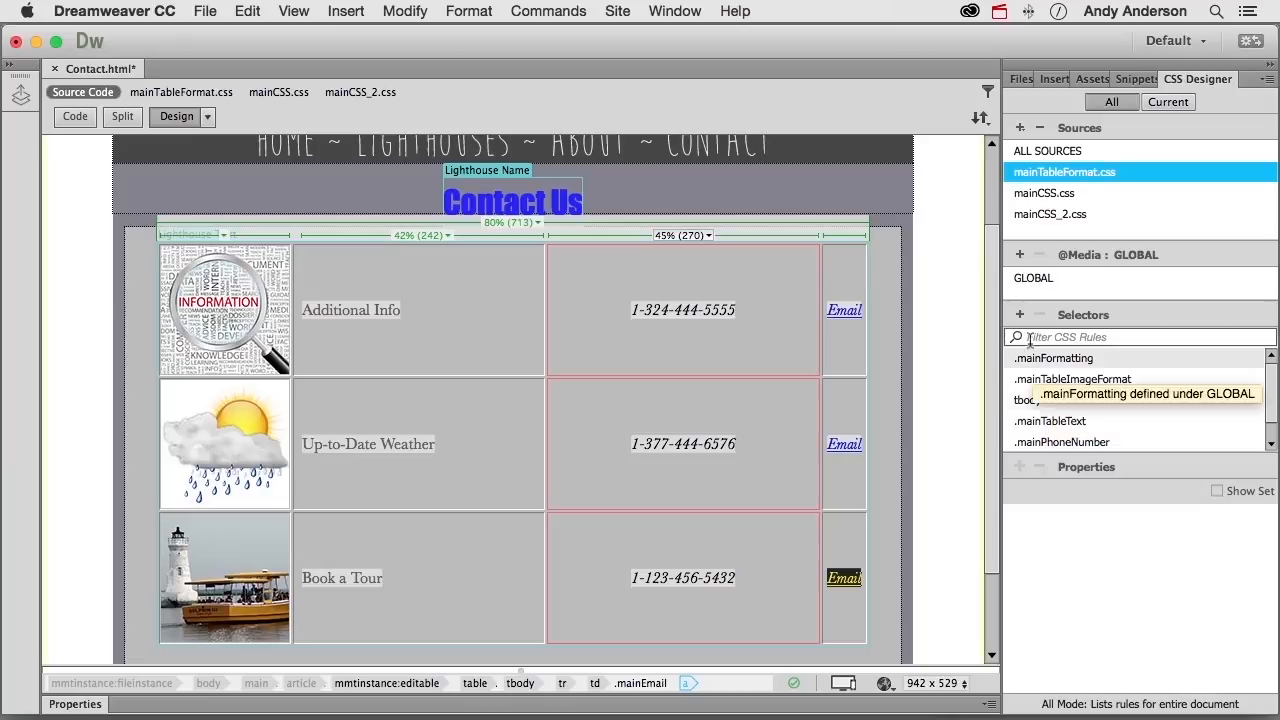
click(1019, 315)
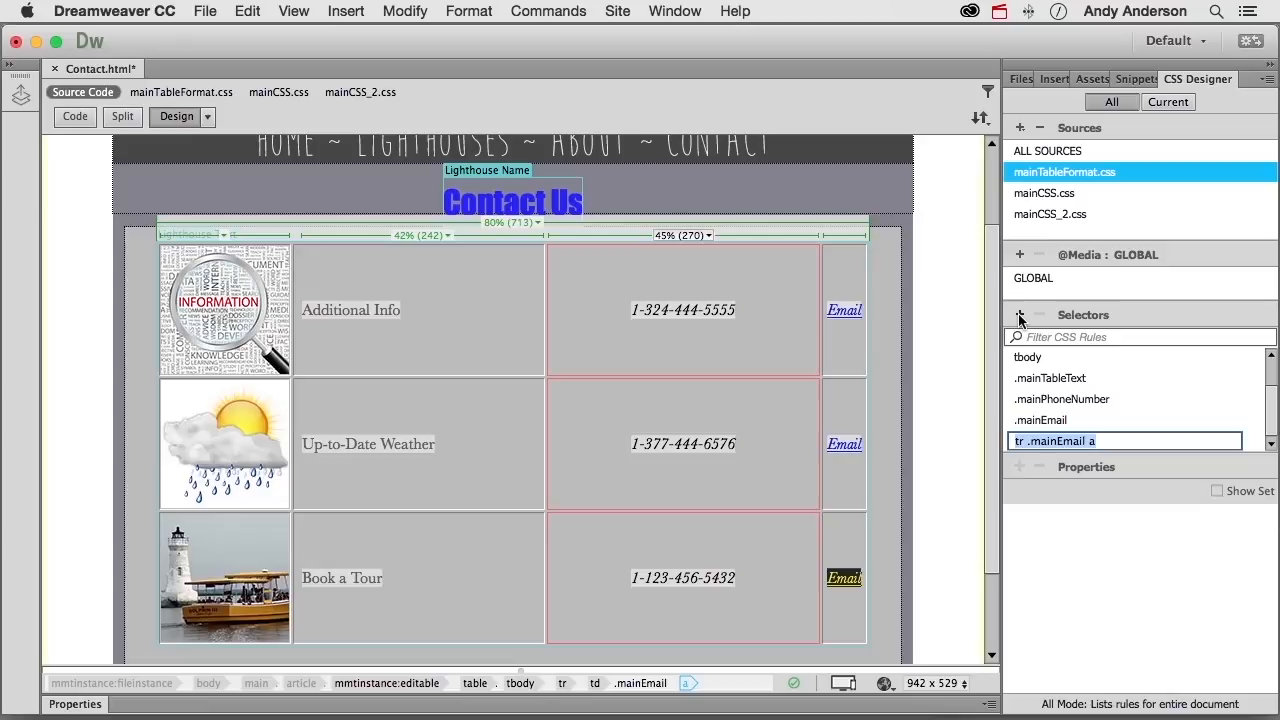
text(a:)
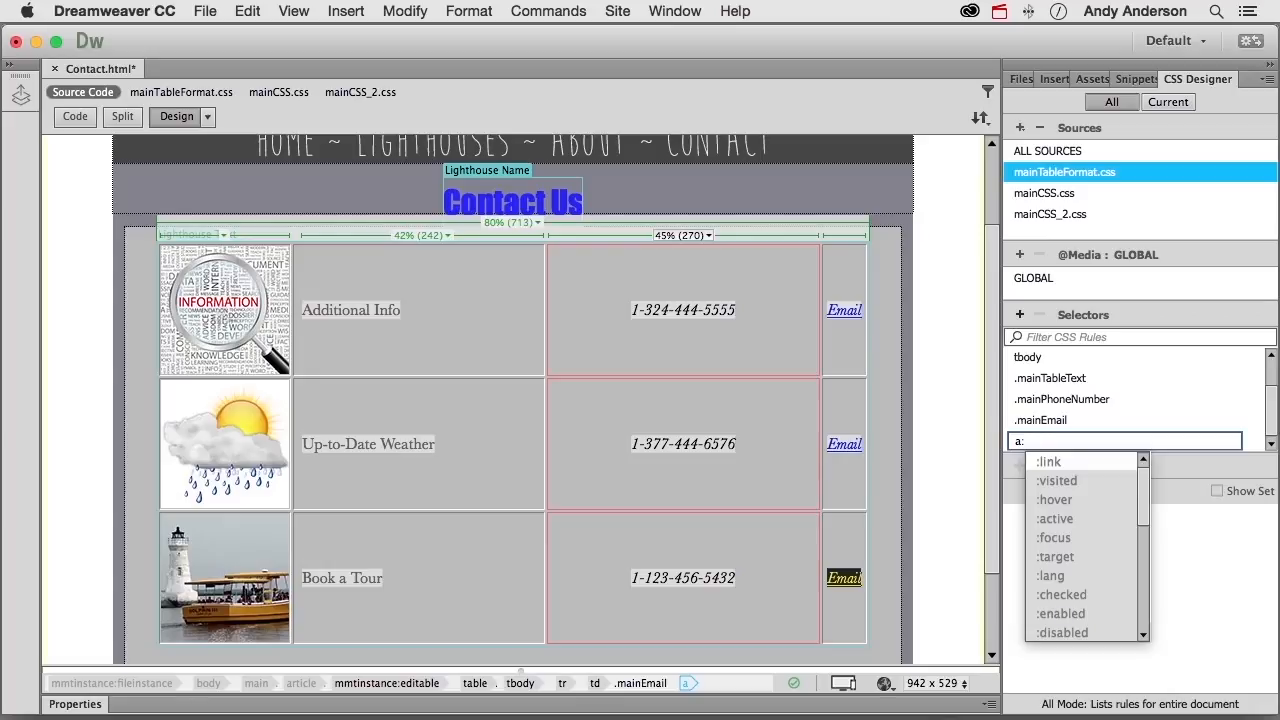
click(1063, 460)
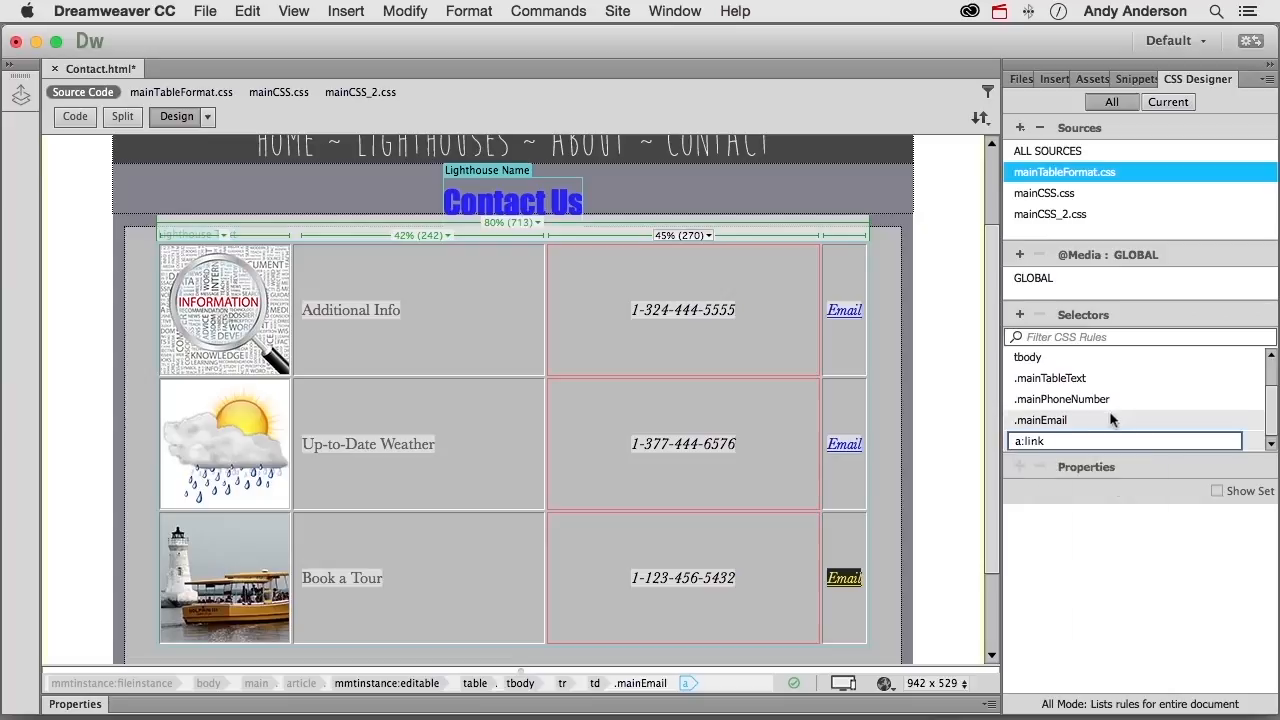
key(Return)
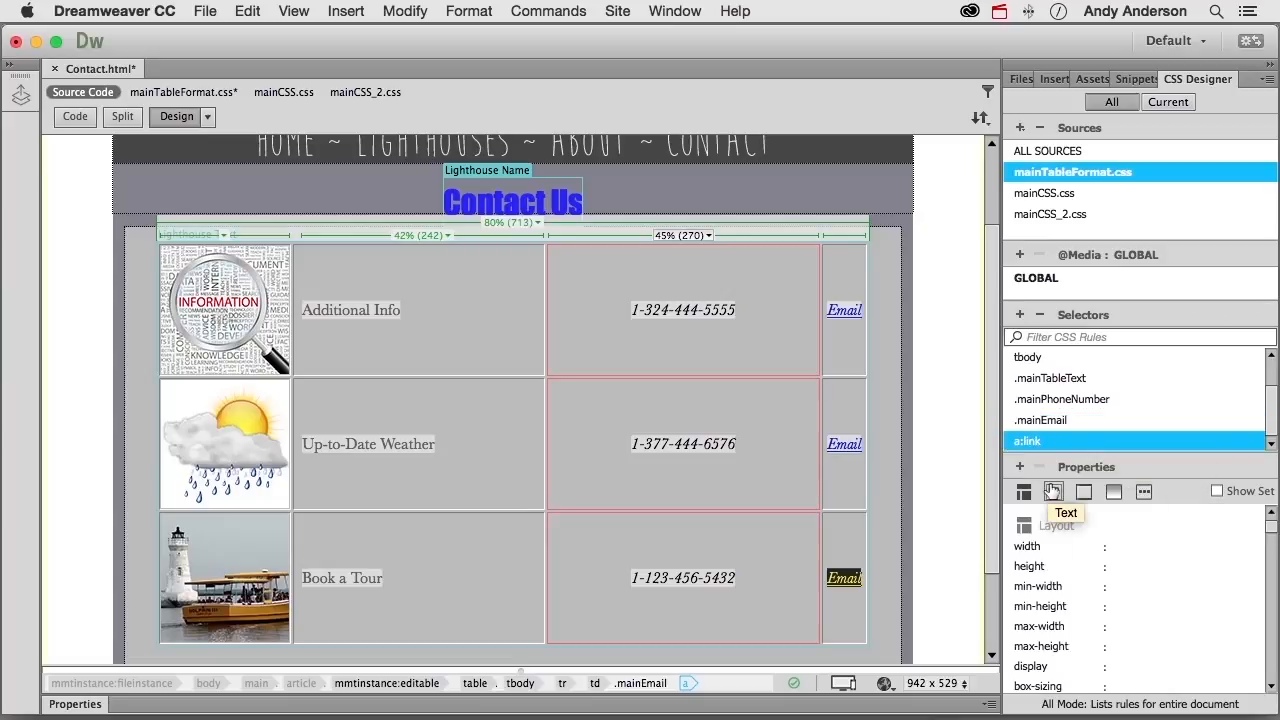
- Set the text-decoration of the a:link rule to none
click(1053, 491)
scroll(1134, 557, down, 1)
scroll(1134, 557, down, 3)
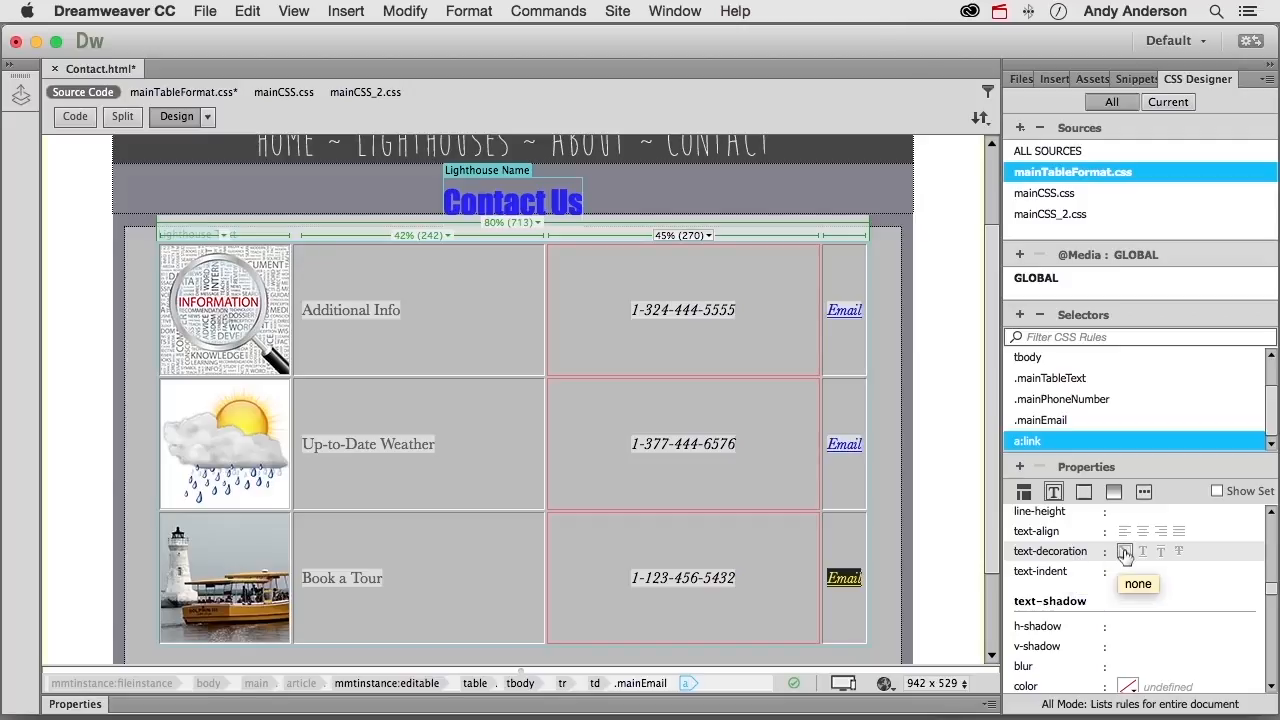
click(1124, 552)
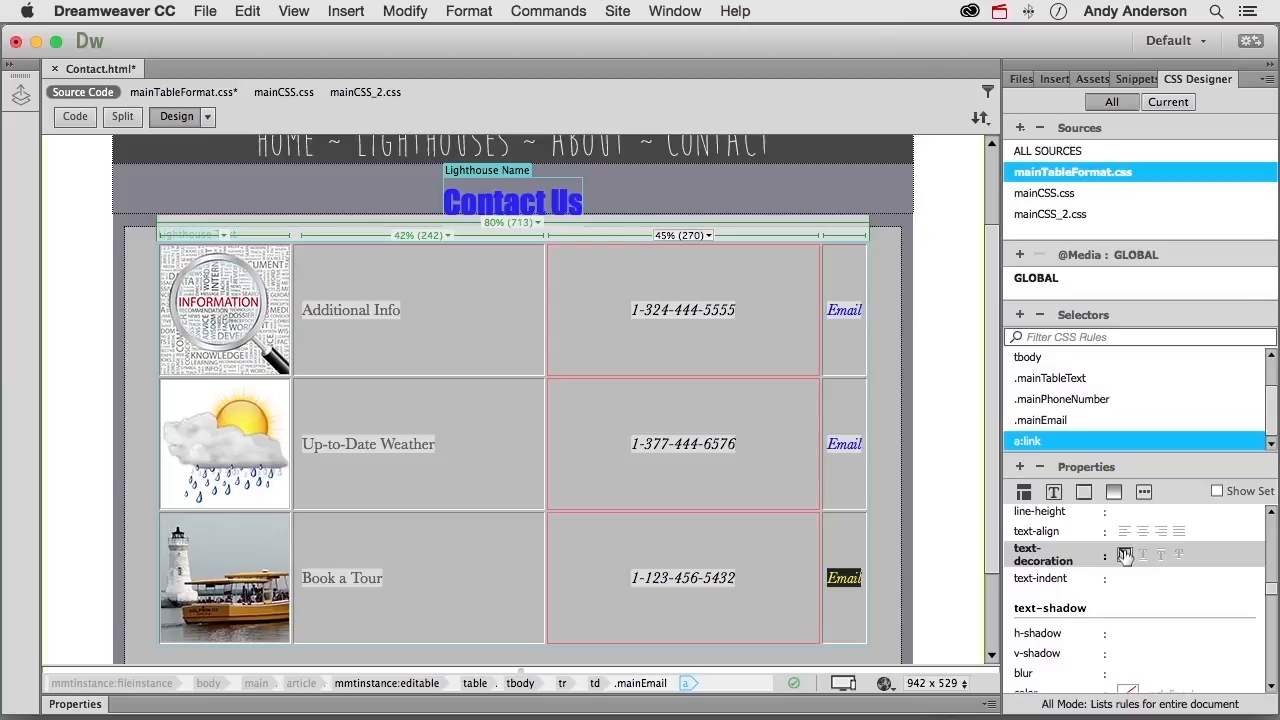
- Set the a:link text color to a very light grey, rgba(240,240,240,1.00)
scroll(1133, 588, up, 10)
scroll(1133, 588, down, 5)
scroll(1133, 590, up, 6)
scroll(1133, 590, down, 3)
scroll(1133, 583, down, 3)
click(1127, 579)
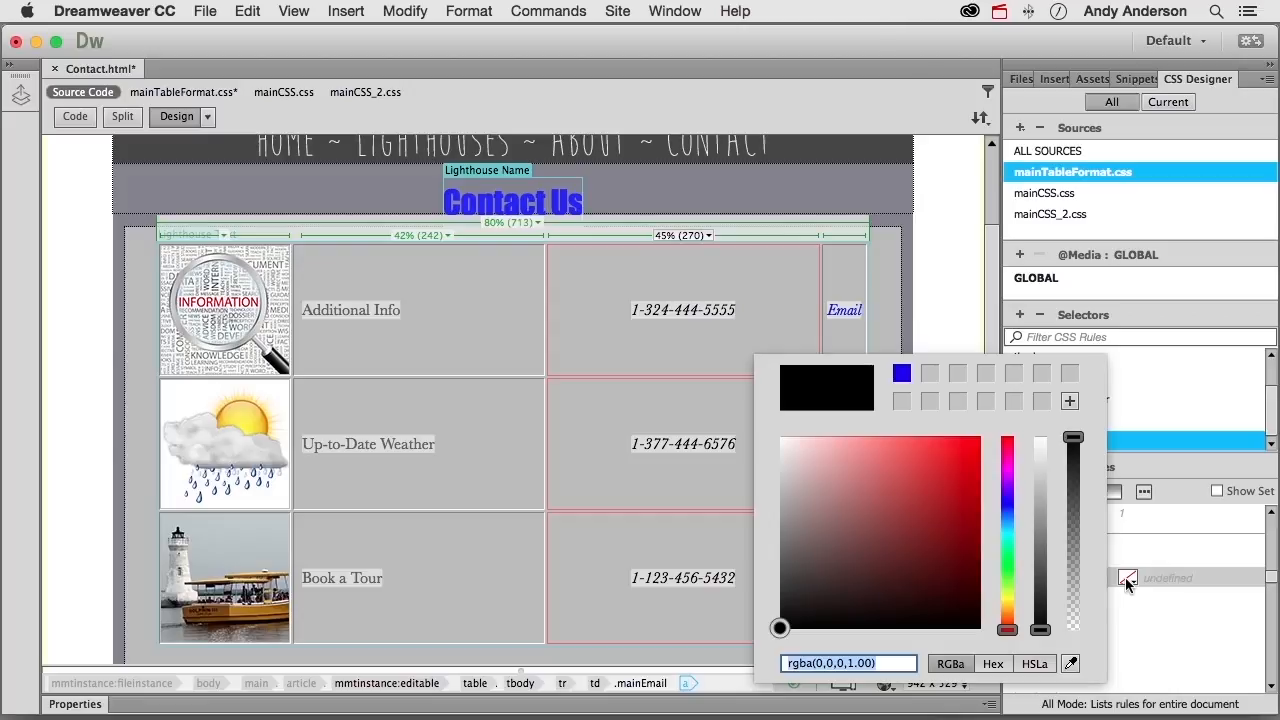
click(779, 467)
drag(779, 468, 779, 450)
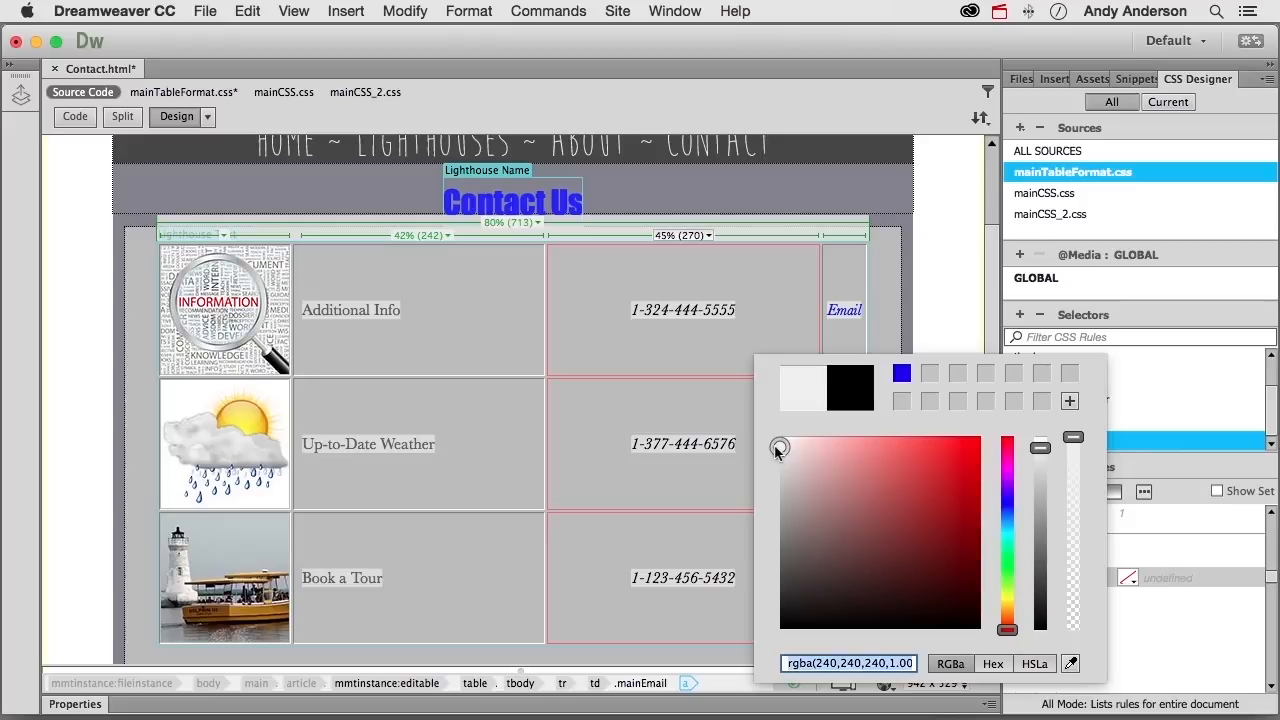
click(1120, 495)
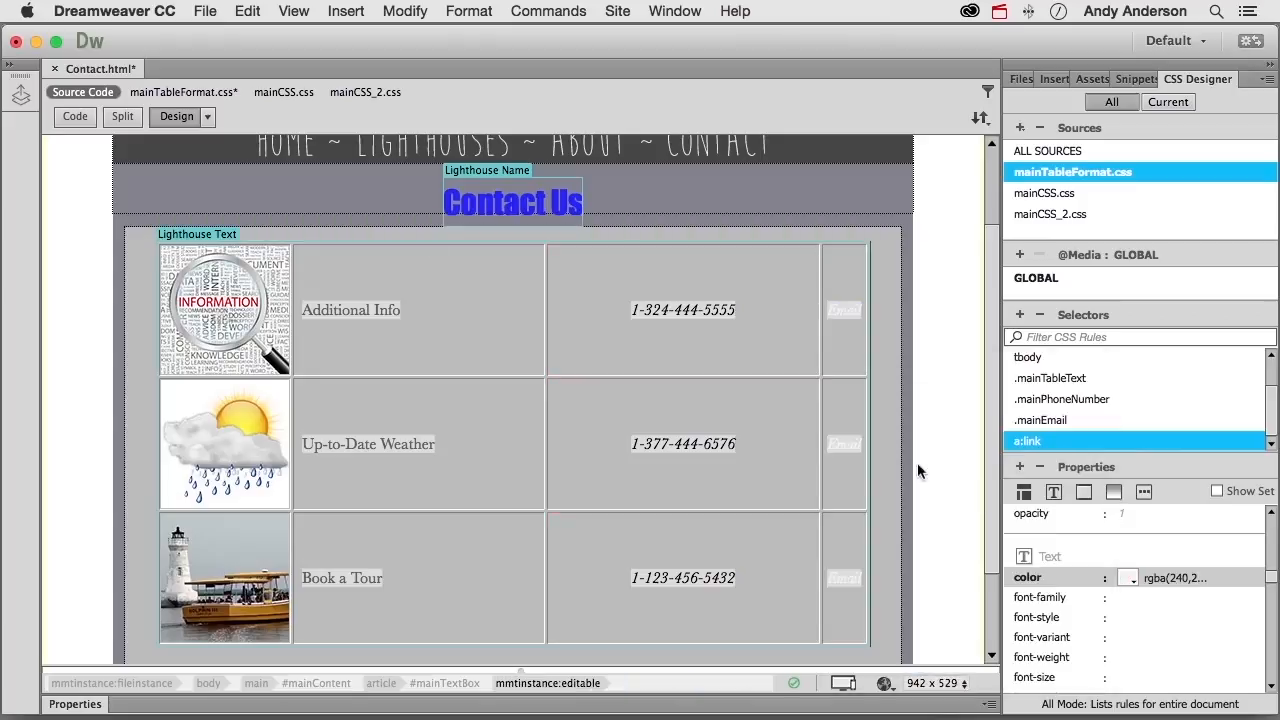
- Show the page in Live view and set the a:link text color to a darker grey
click(207, 116)
click(224, 134)
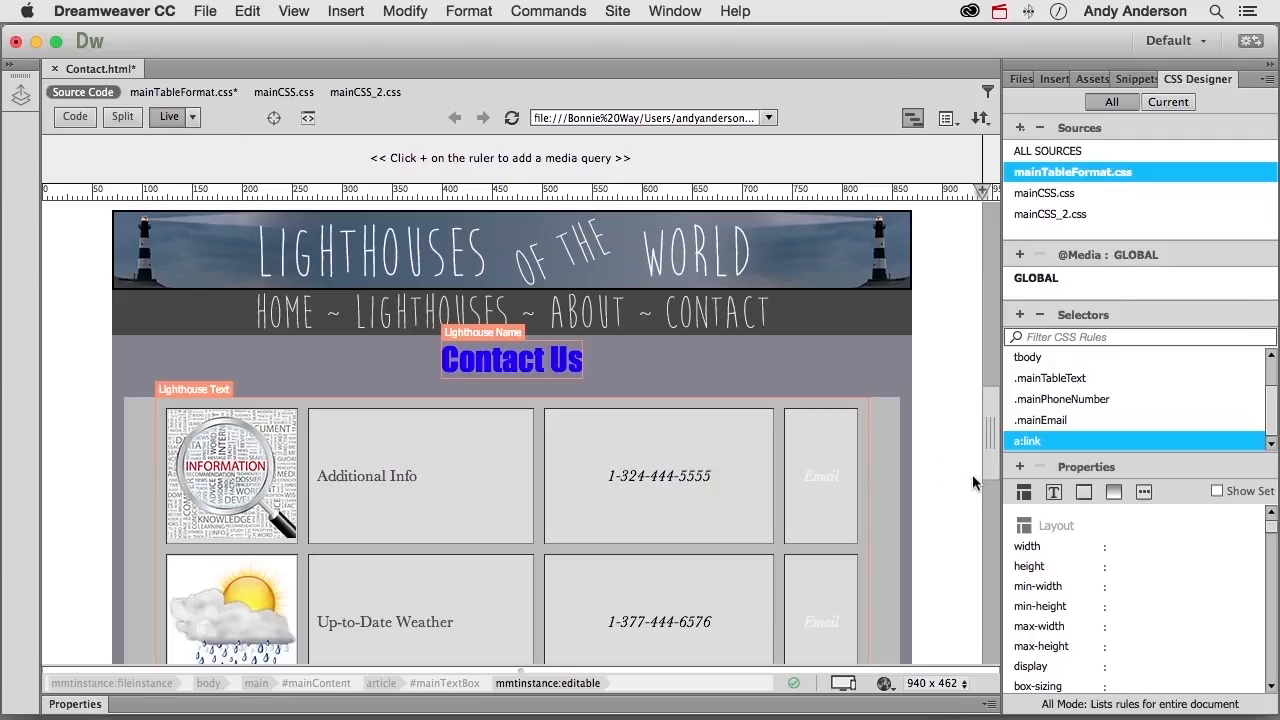
click(1052, 494)
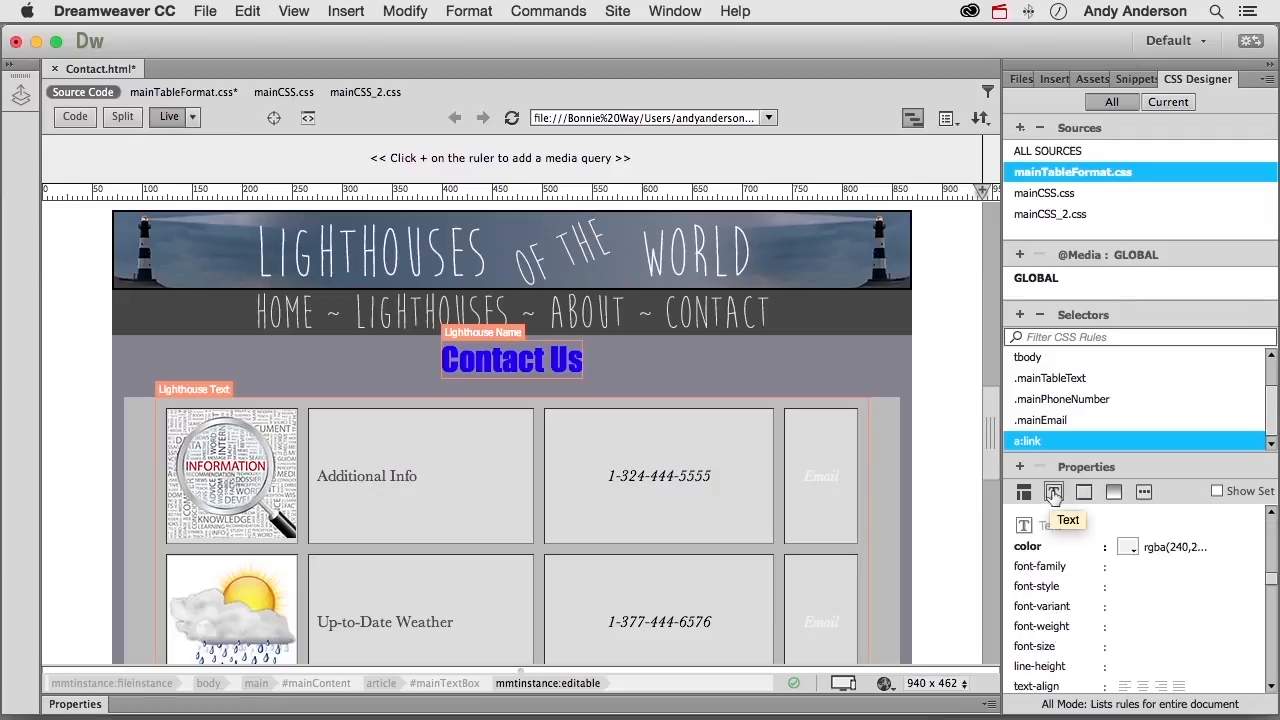
click(1128, 547)
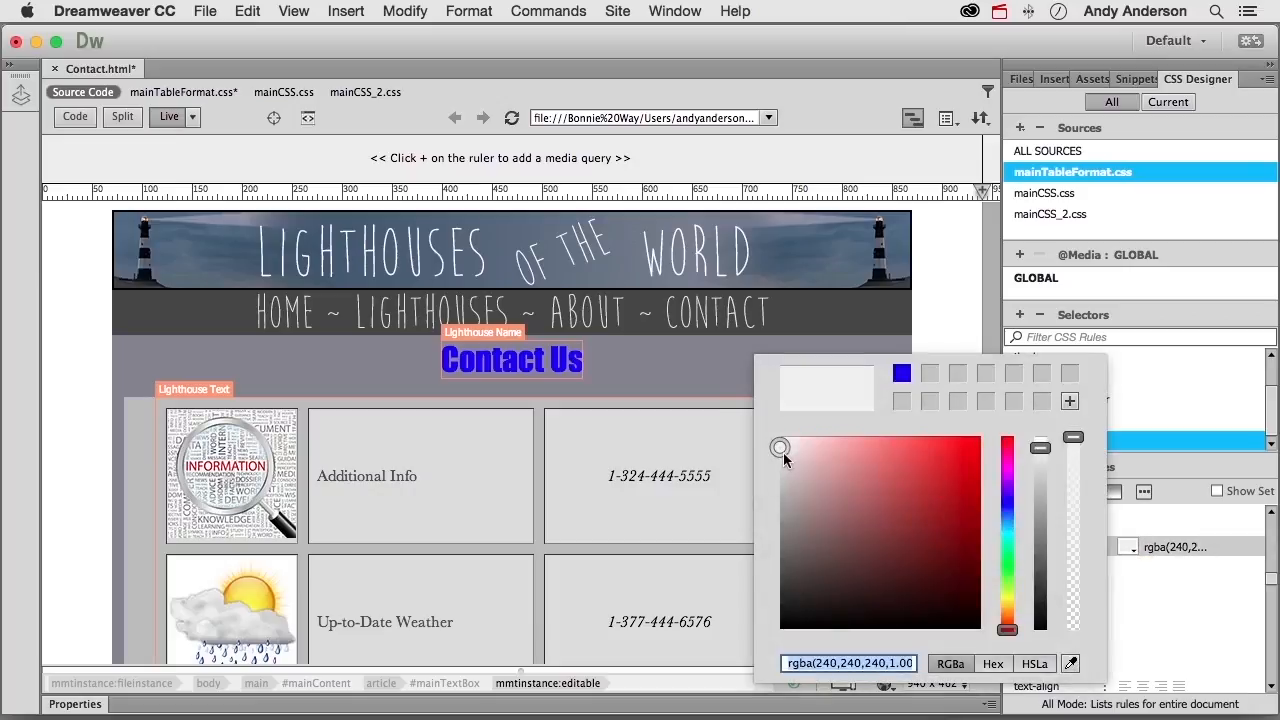
drag(783, 452, 780, 549)
click(1128, 546)
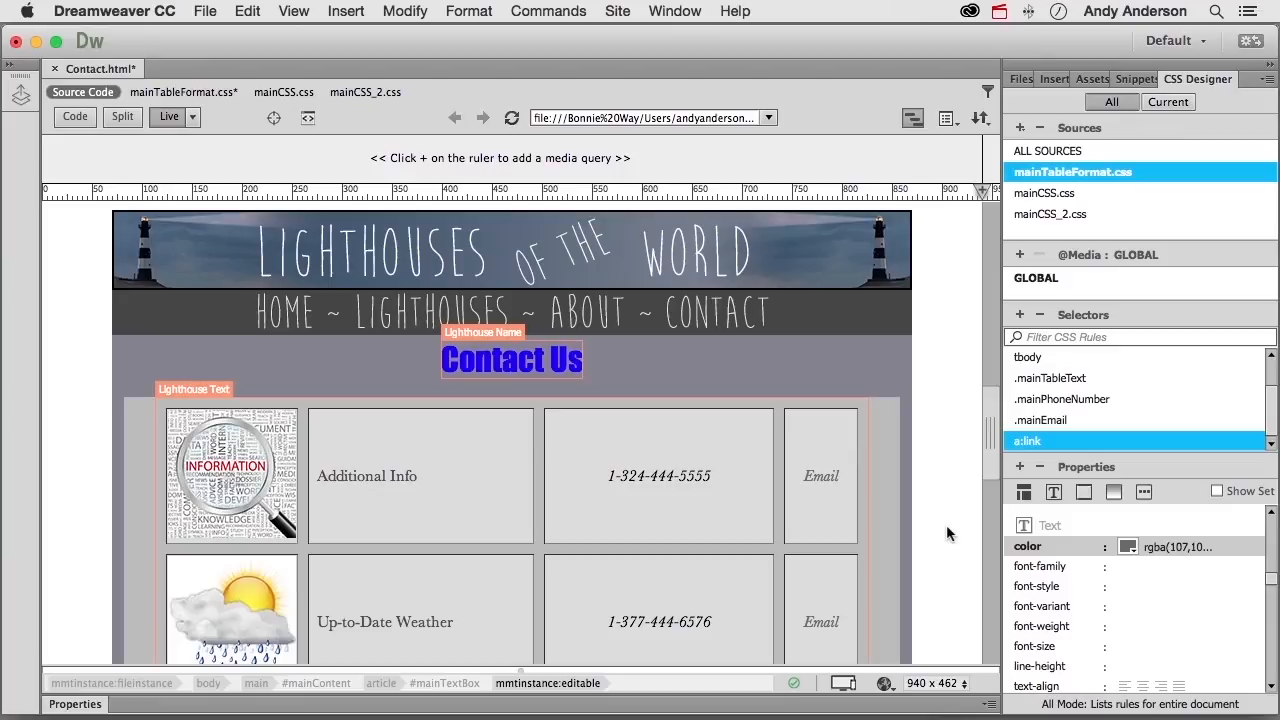
- Add an a:visited selector to mainTableFormat.css and set its text-decoration to none
click(1019, 314)
text(a.)
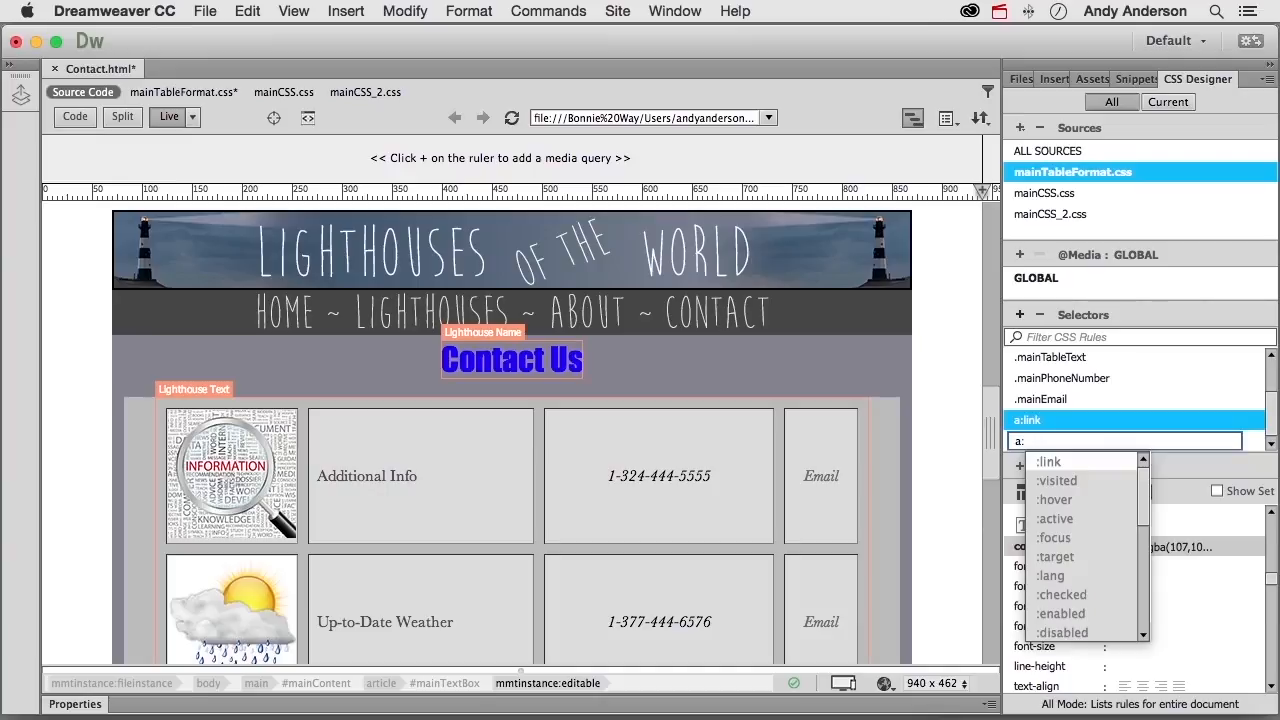
click(1064, 481)
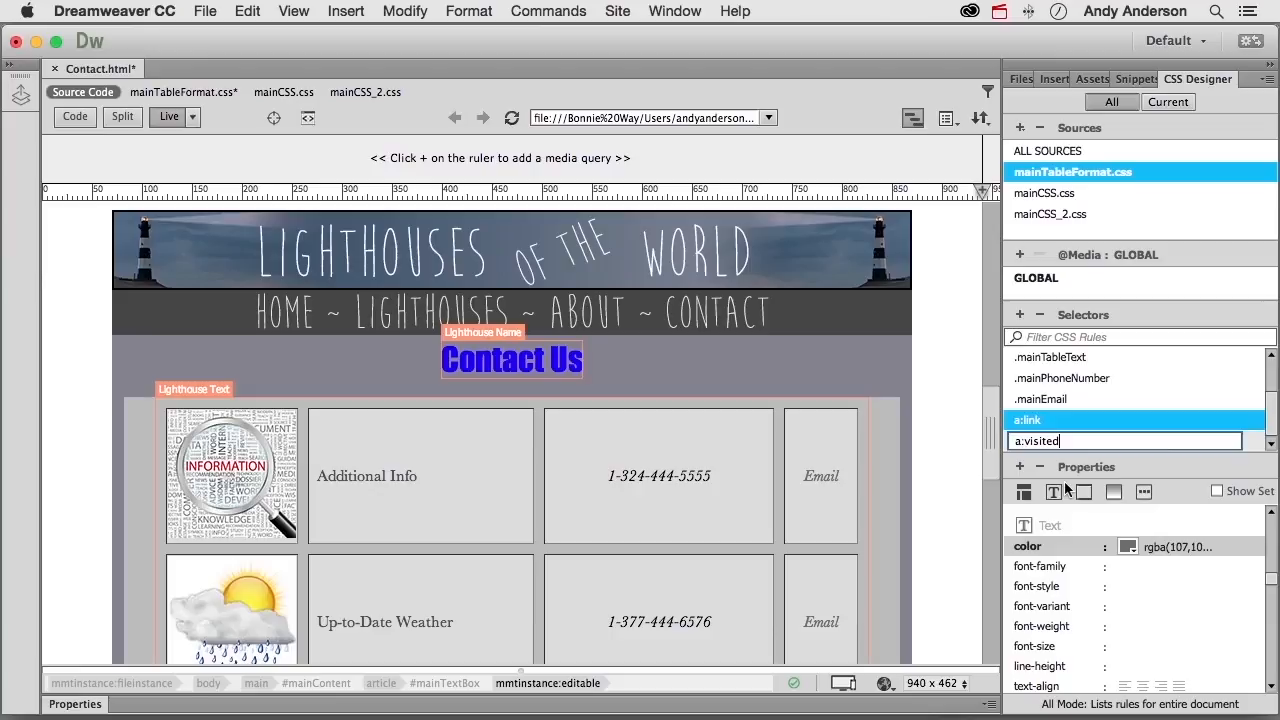
scroll(1114, 630, down, 3)
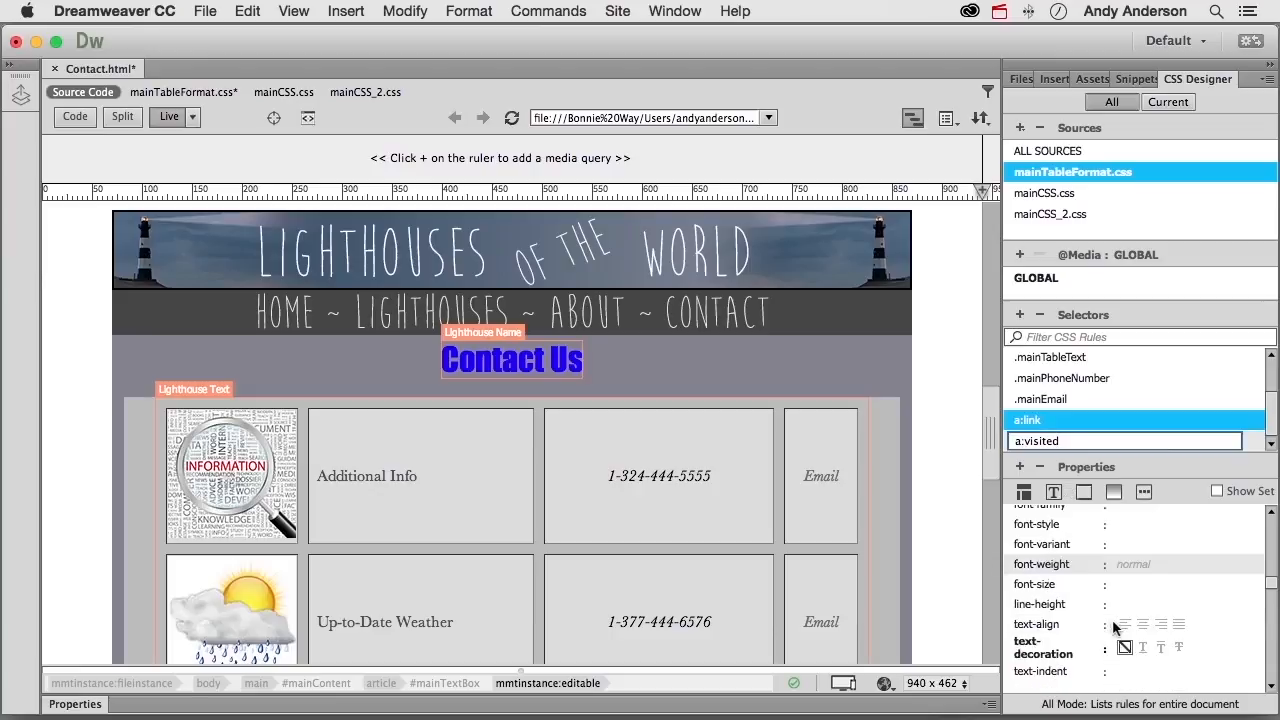
click(1126, 649)
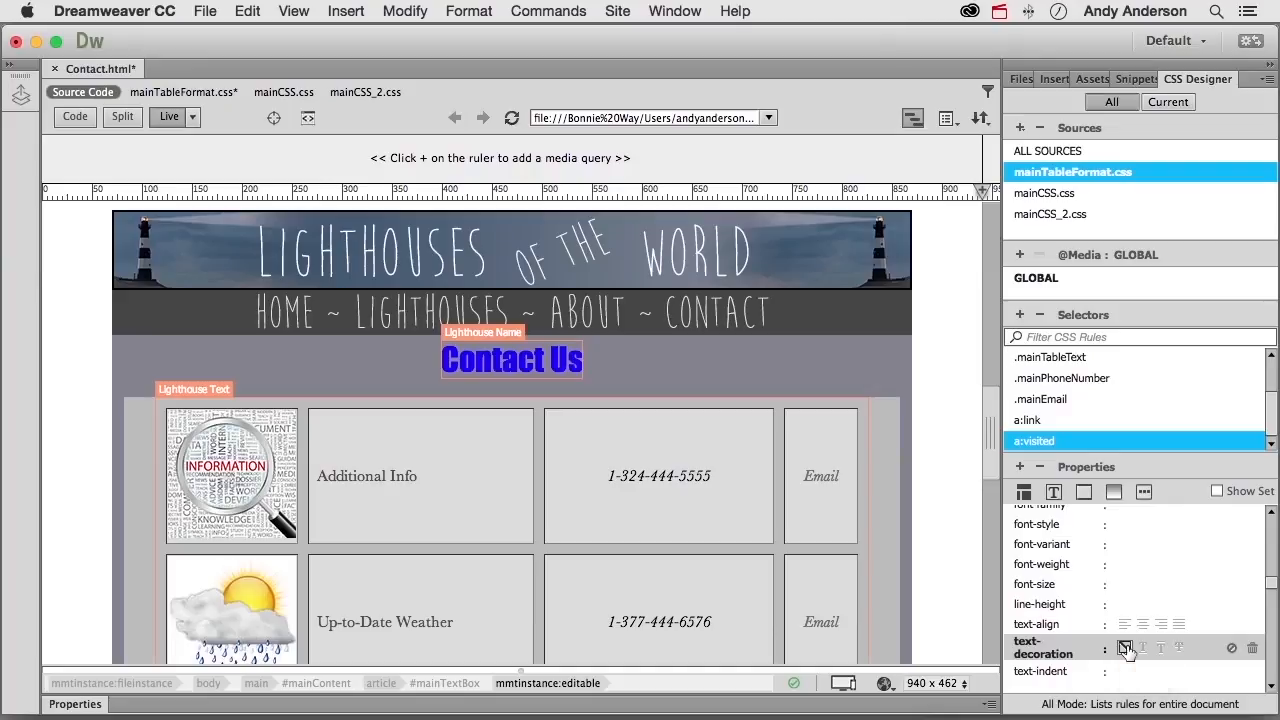
- Add an a:hover selector to mainTableFormat.css and set its text-decoration to underline
click(1019, 314)
text(a:)
click(1055, 496)
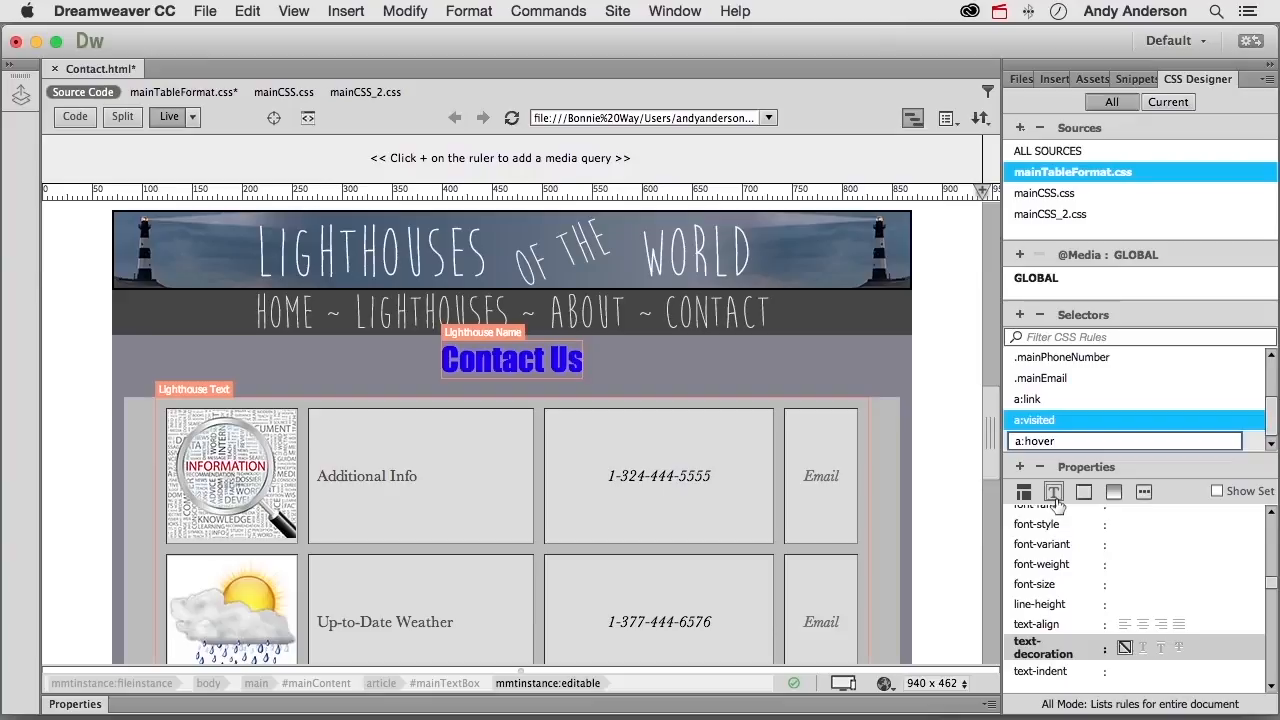
click(1143, 647)
- Set the a:hover text color to a bright violet-blue, rgba(103,43,251,1.00)
scroll(1117, 585, up, 2)
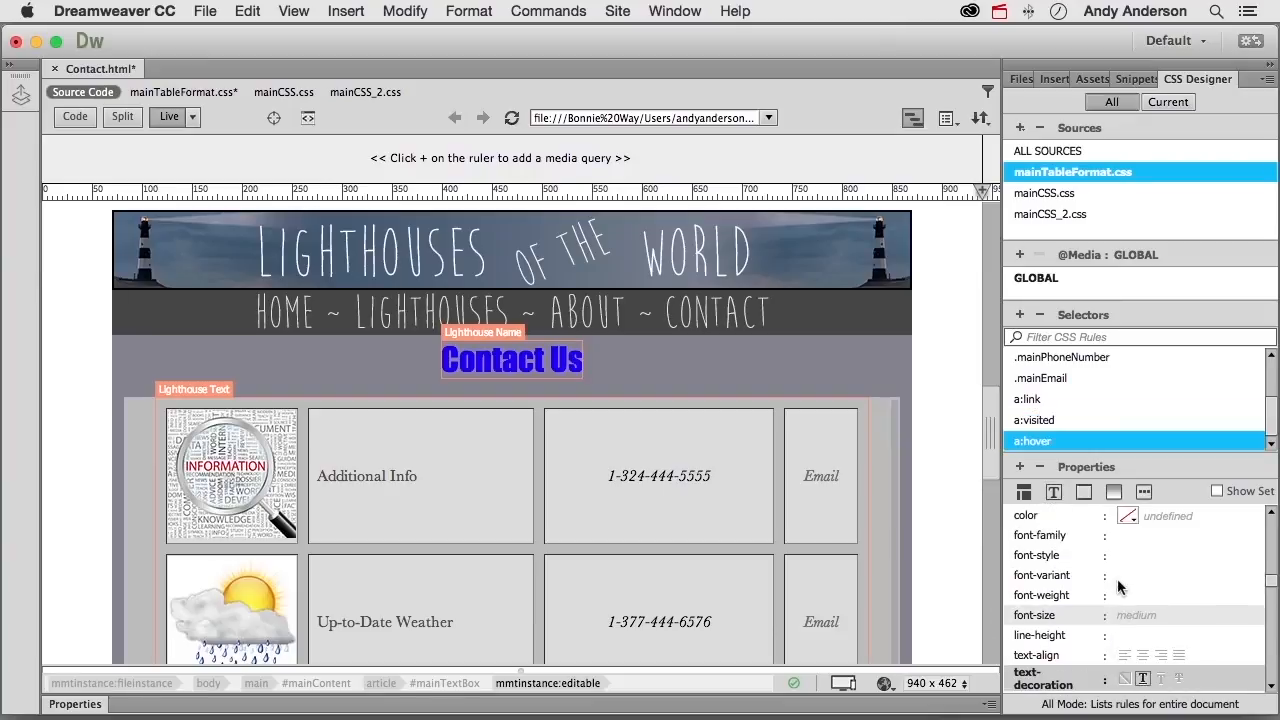
click(1126, 515)
click(1007, 479)
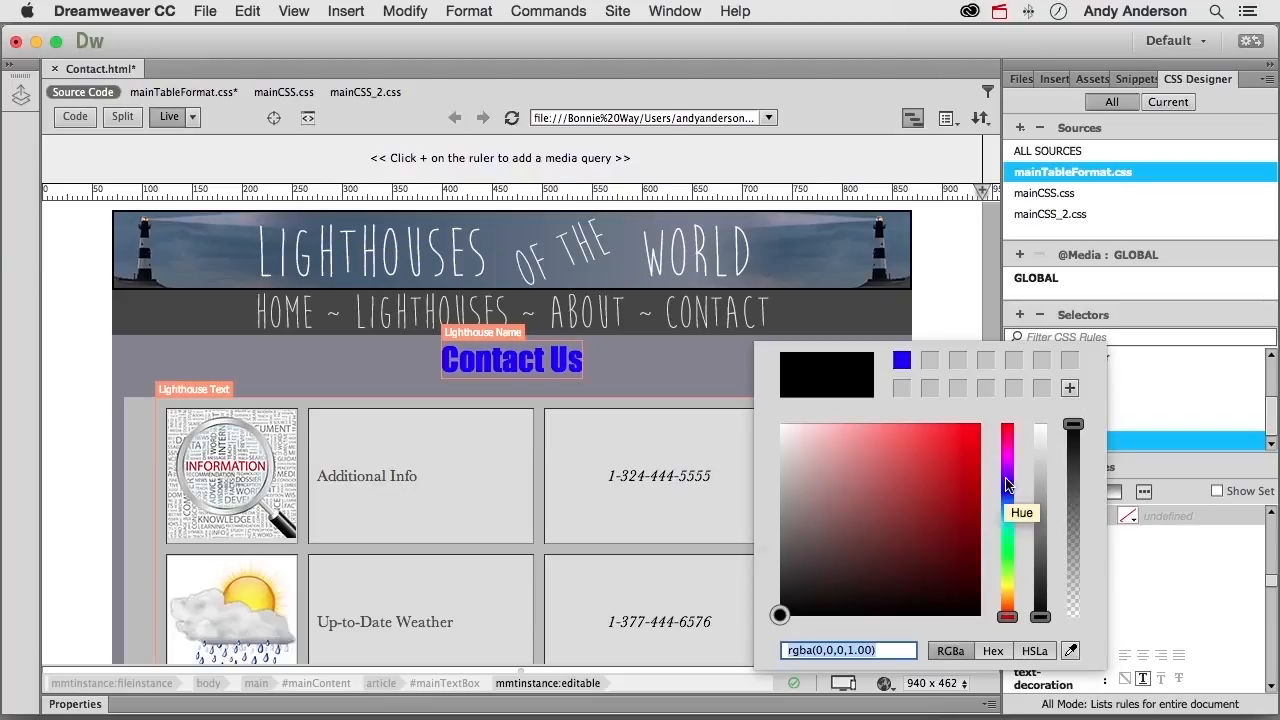
click(903, 430)
drag(903, 430, 947, 430)
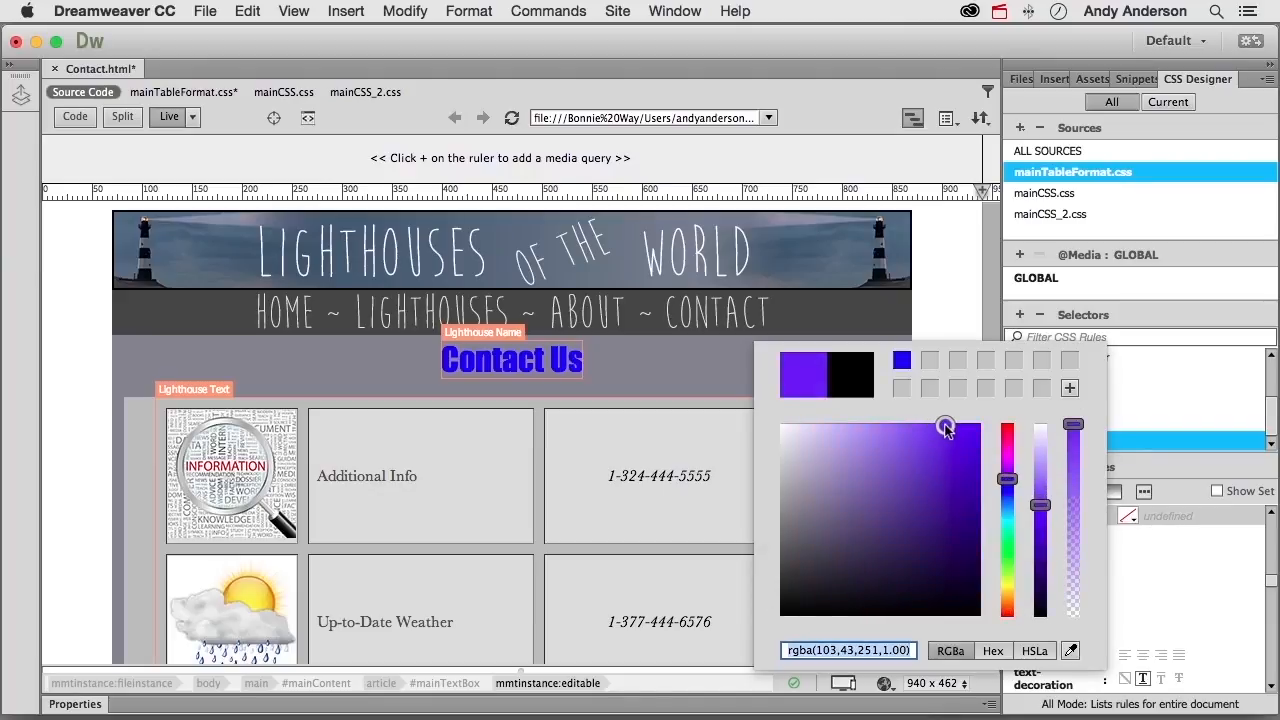
click(1126, 512)
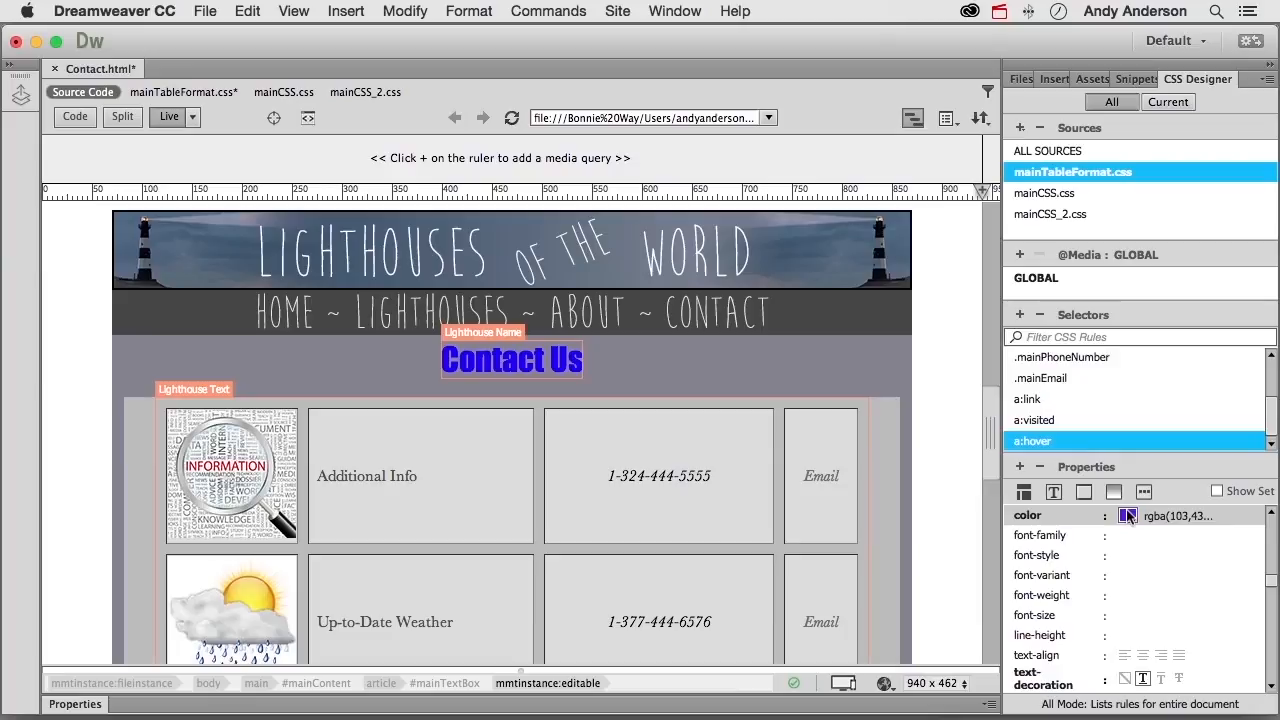
- Add an a:active selector to mainTableFormat.css and set its text-decoration to none
click(1020, 315)
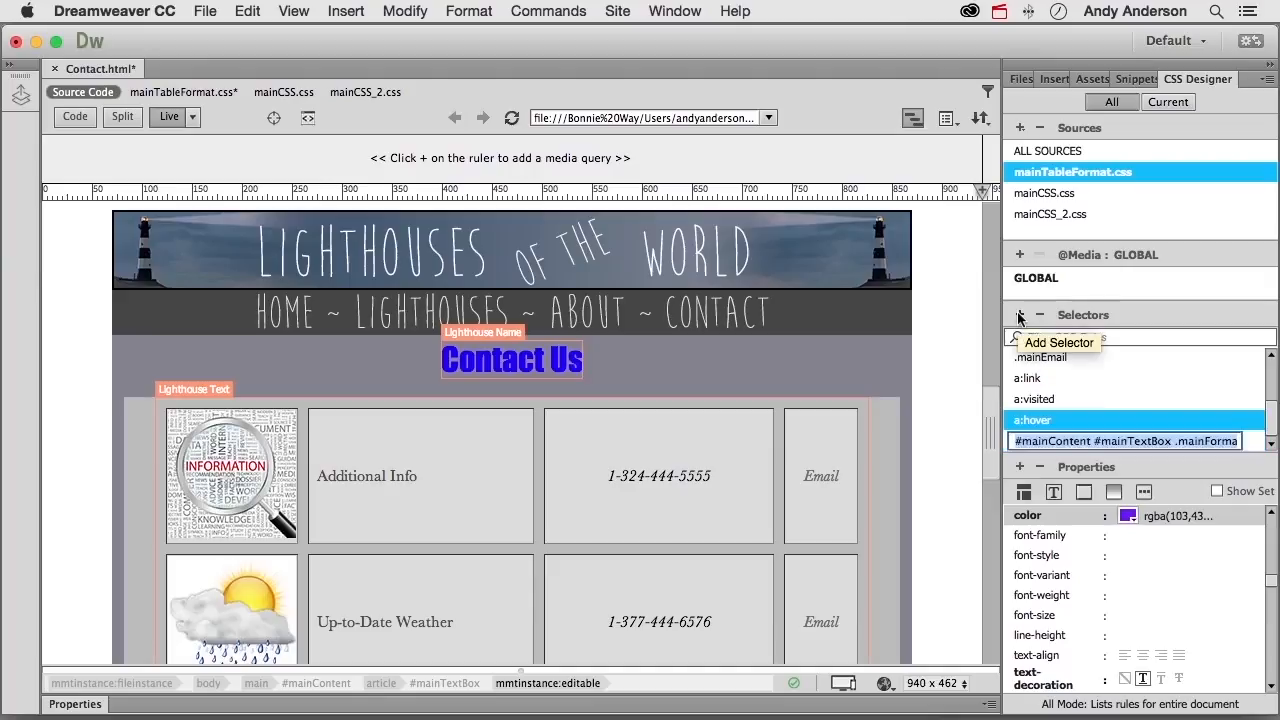
text(a:)
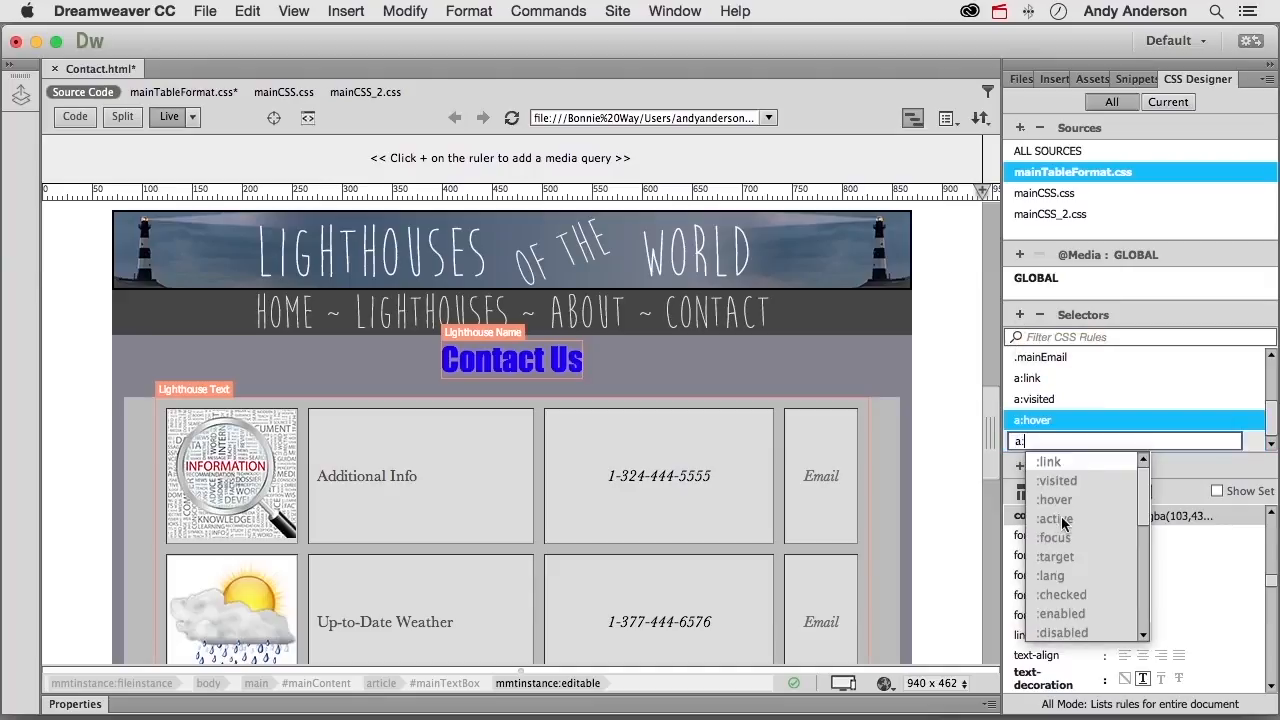
click(1062, 520)
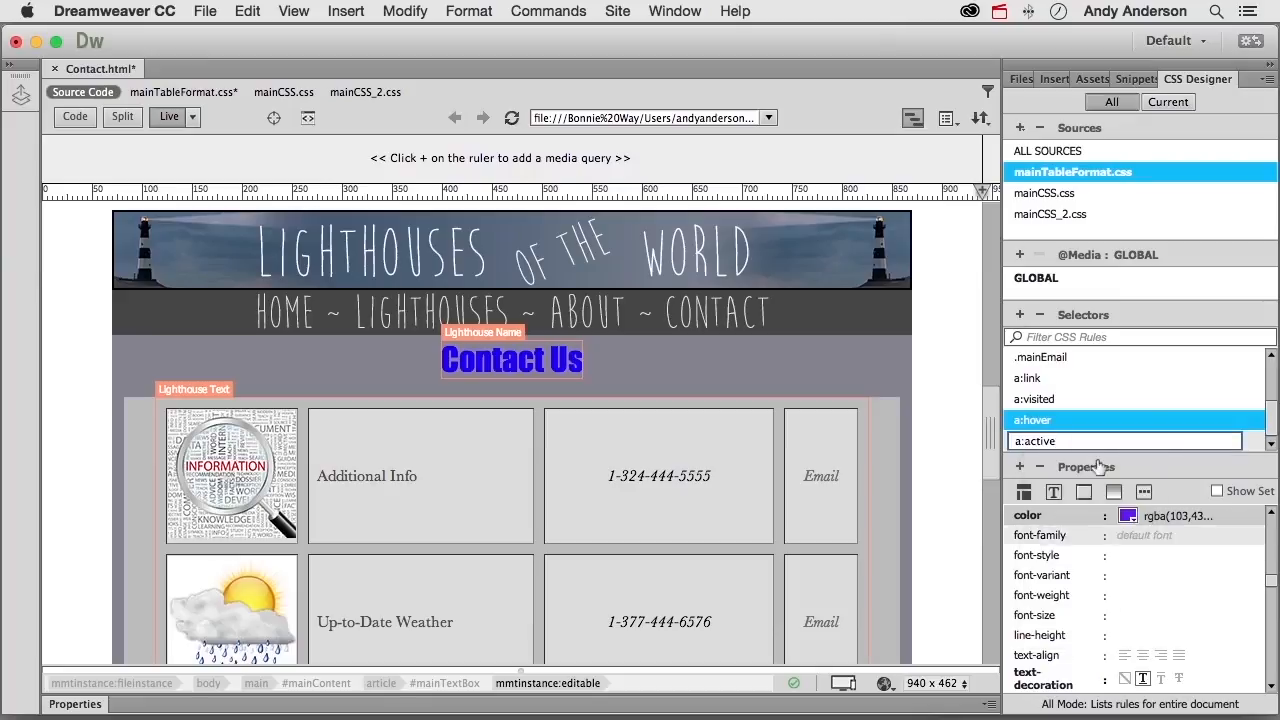
click(1082, 402)
click(1064, 443)
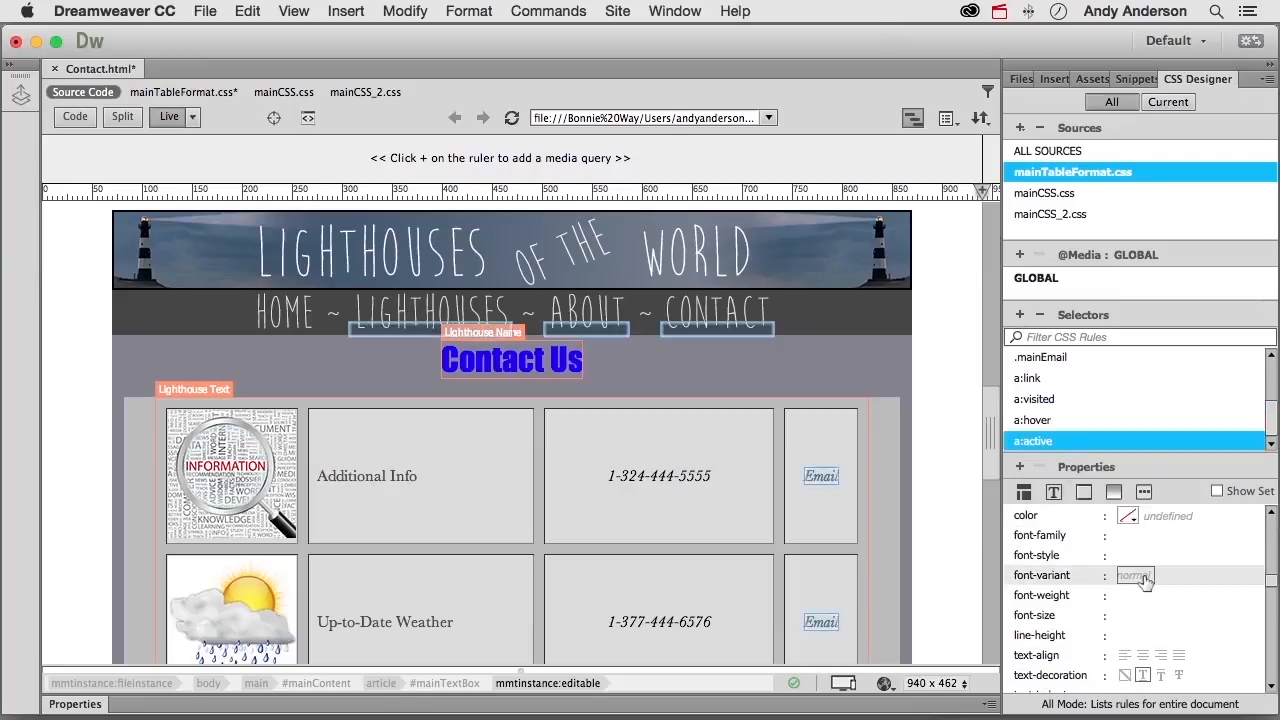
click(1125, 676)
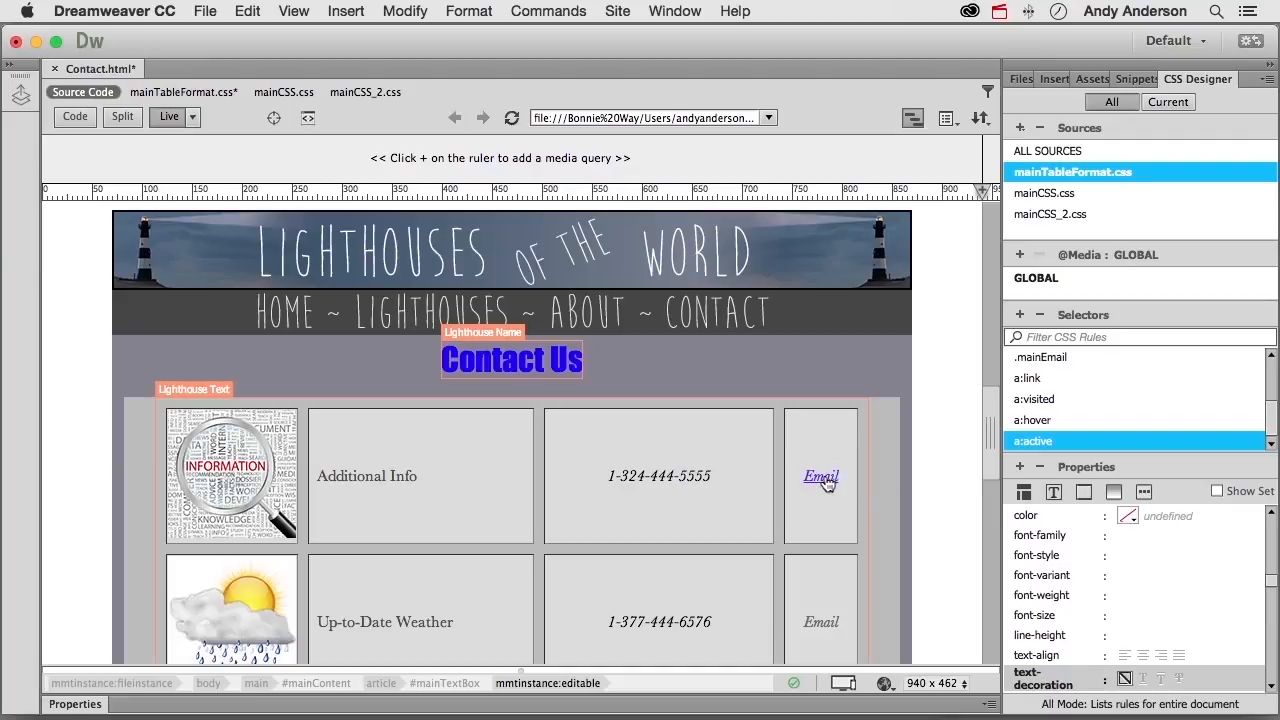
- Save Contact.html and close it, saving the changes to mainTableFormat.css as well
scroll(877, 474, down, 3)
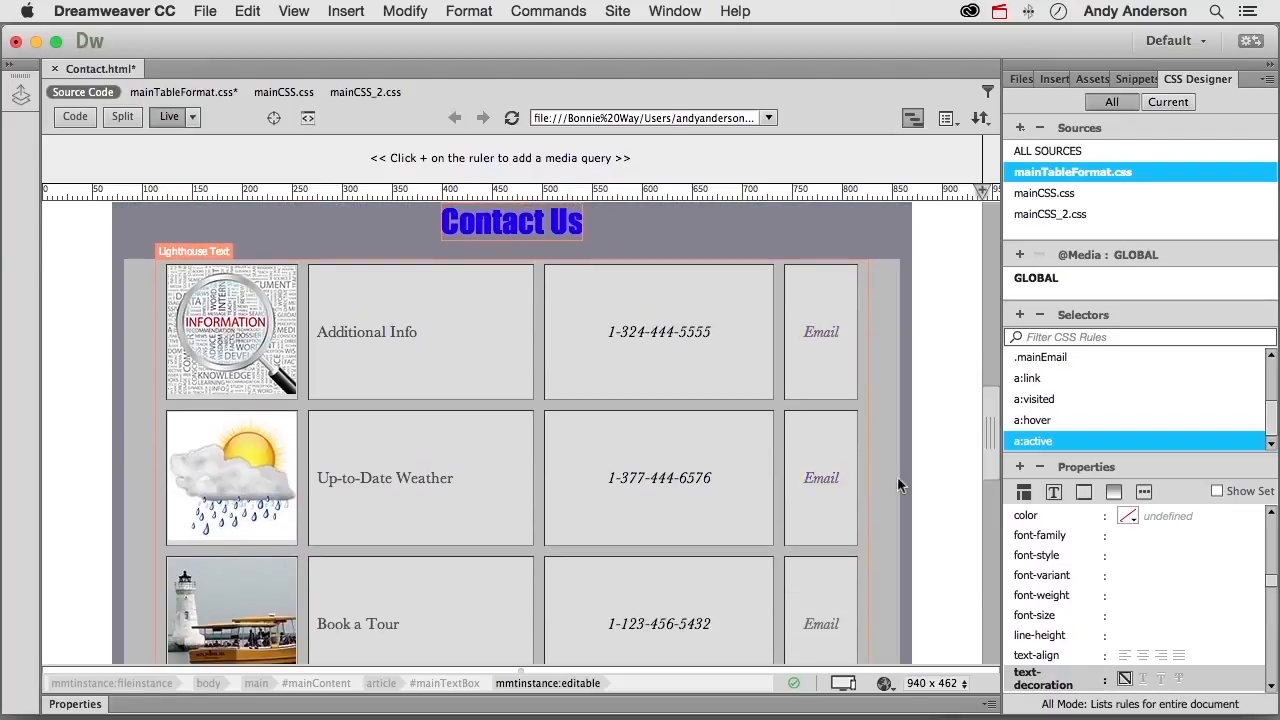
scroll(897, 476, down, 3)
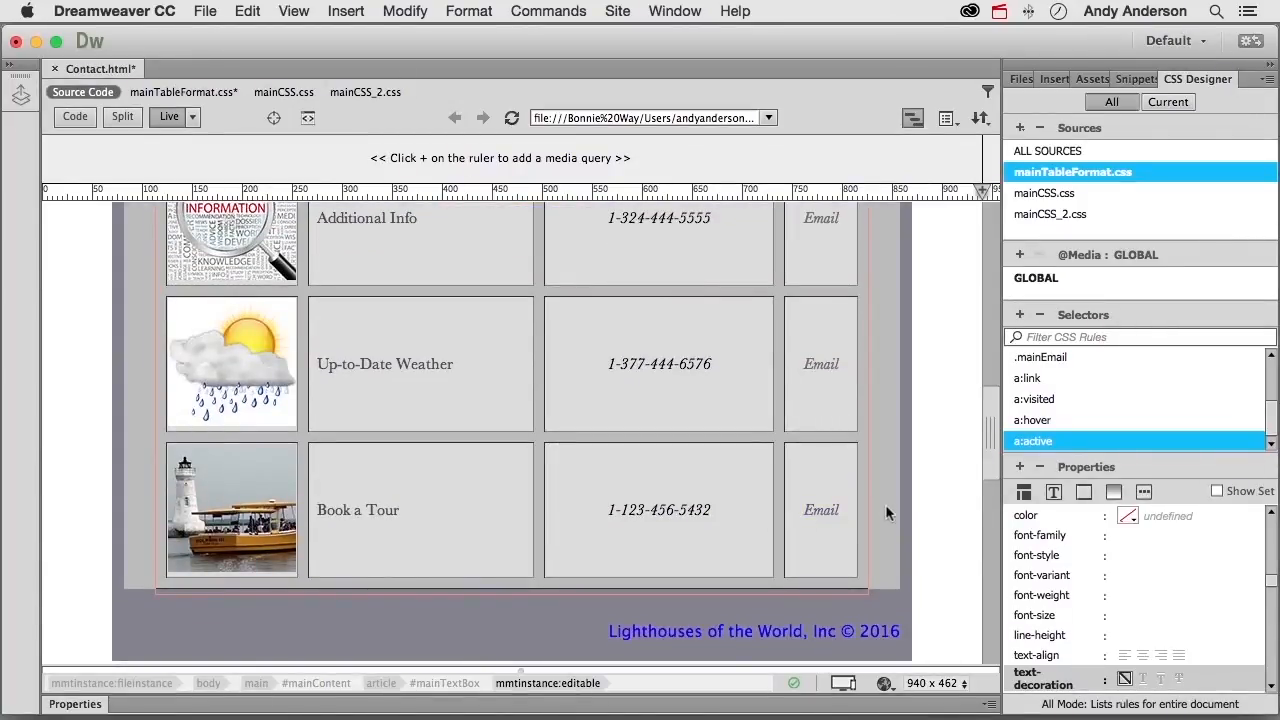
click(205, 11)
click(228, 141)
click(55, 69)
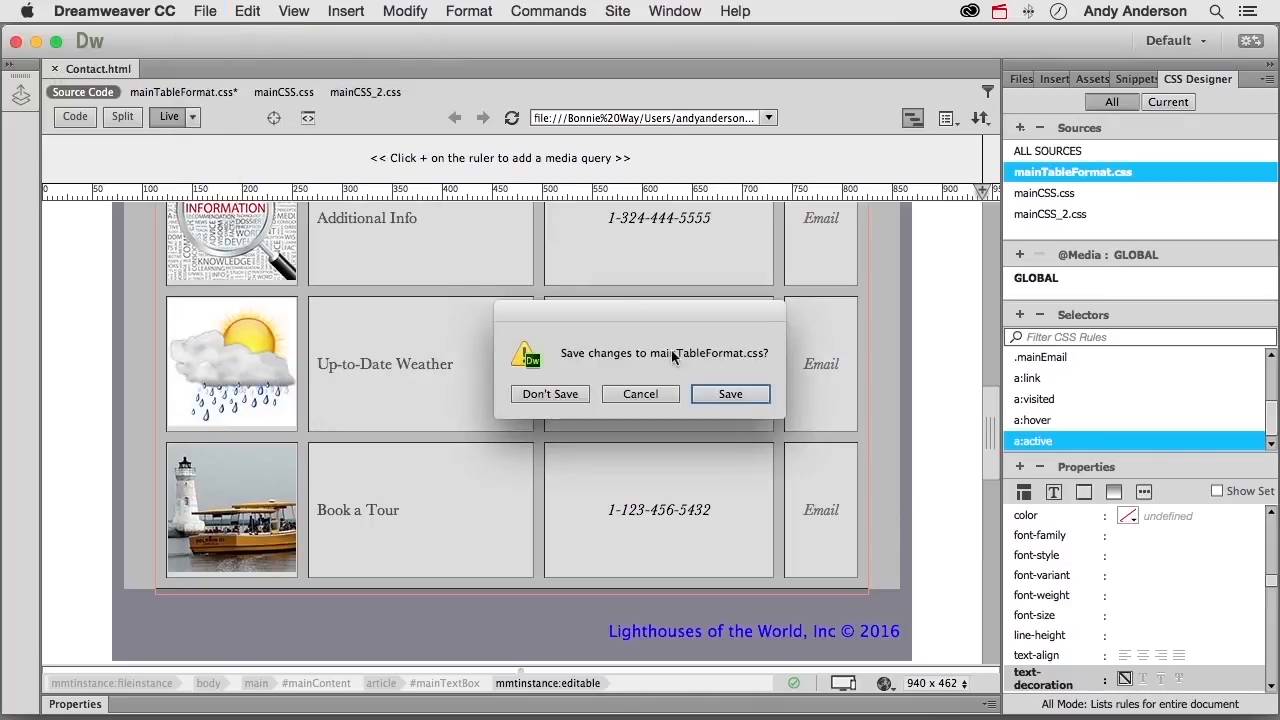
click(738, 395)
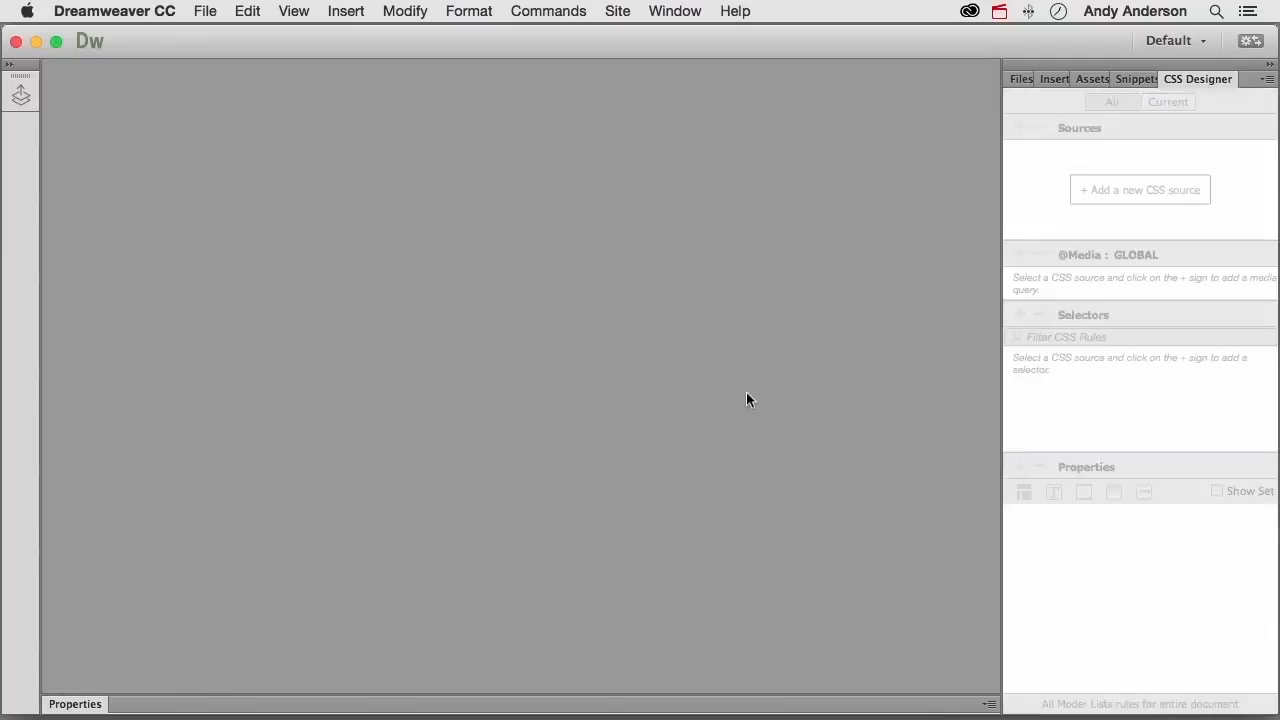